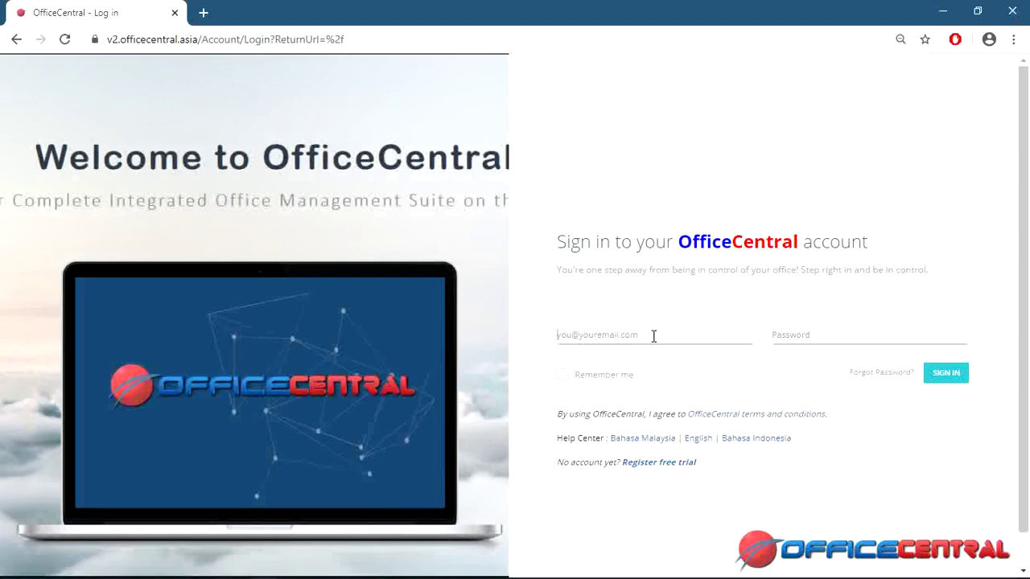
pyautogui.click(648, 470)
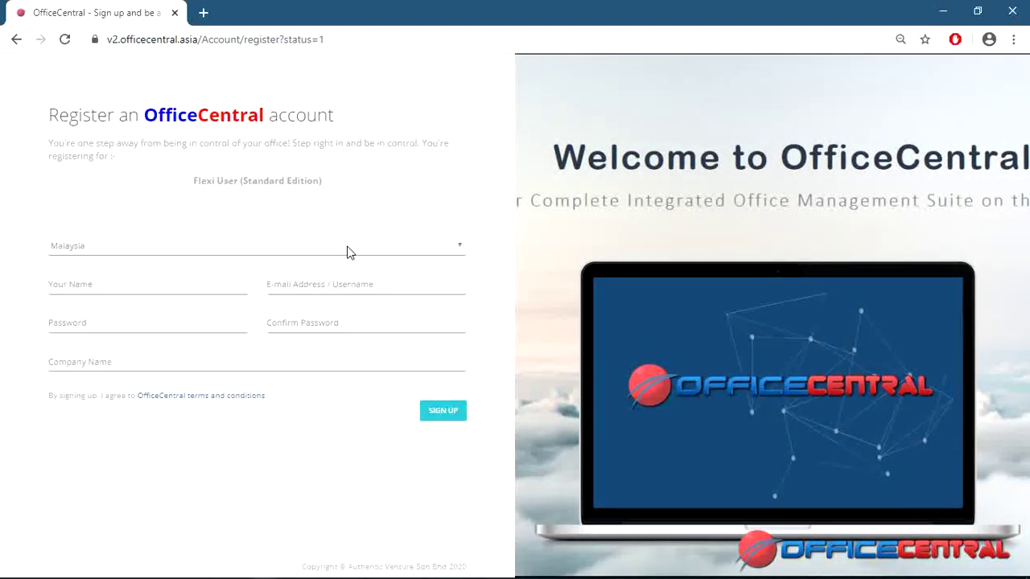
pyautogui.click(347, 247)
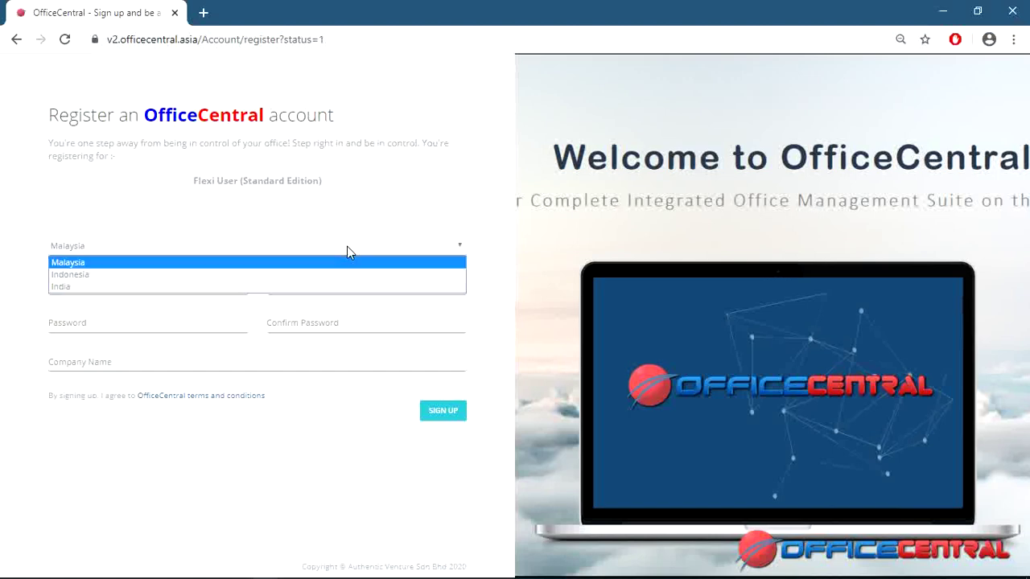
pyautogui.click(321, 297)
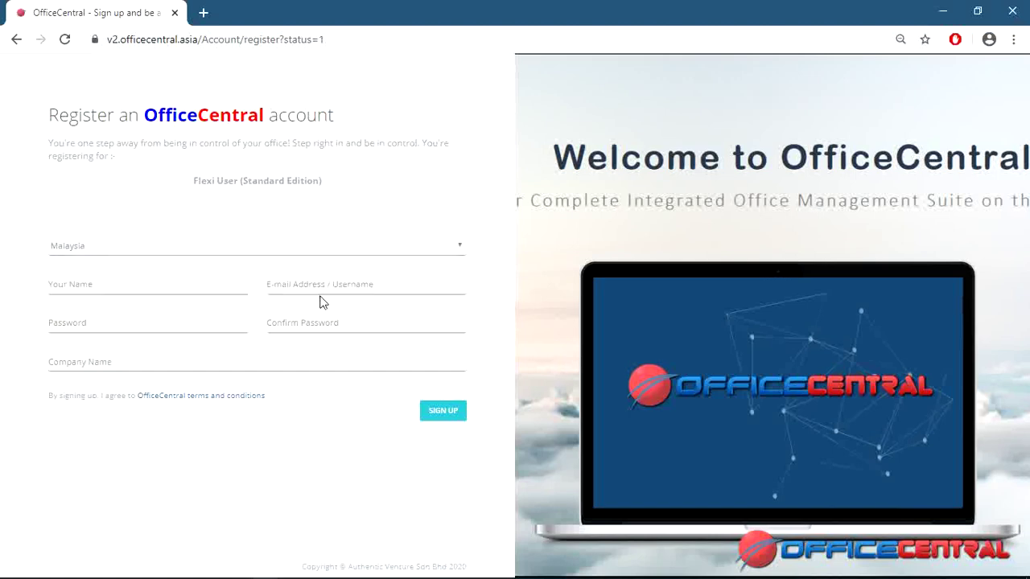
pyautogui.click(193, 253)
pyautogui.click(184, 280)
pyautogui.click(181, 256)
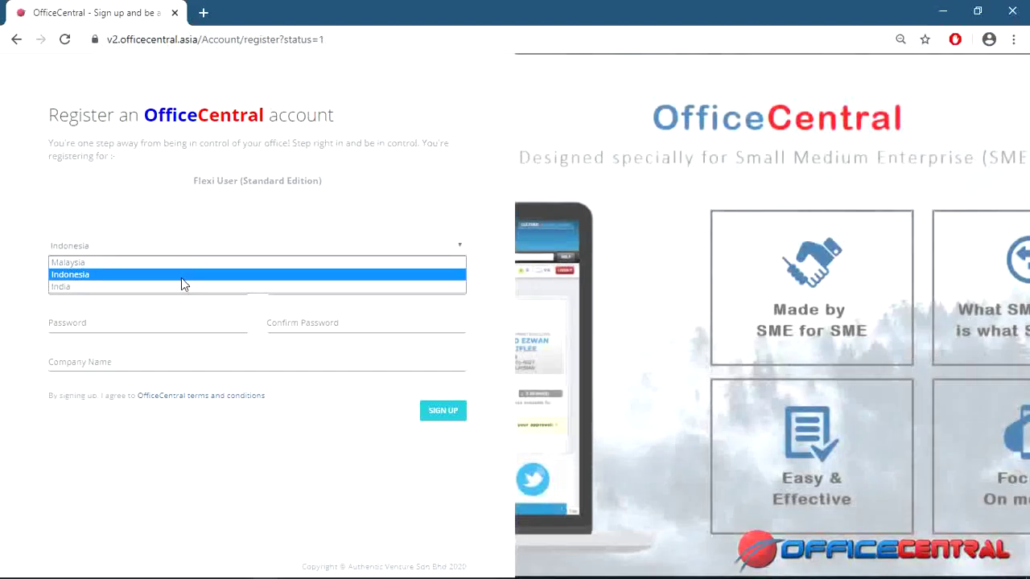
pyautogui.click(180, 288)
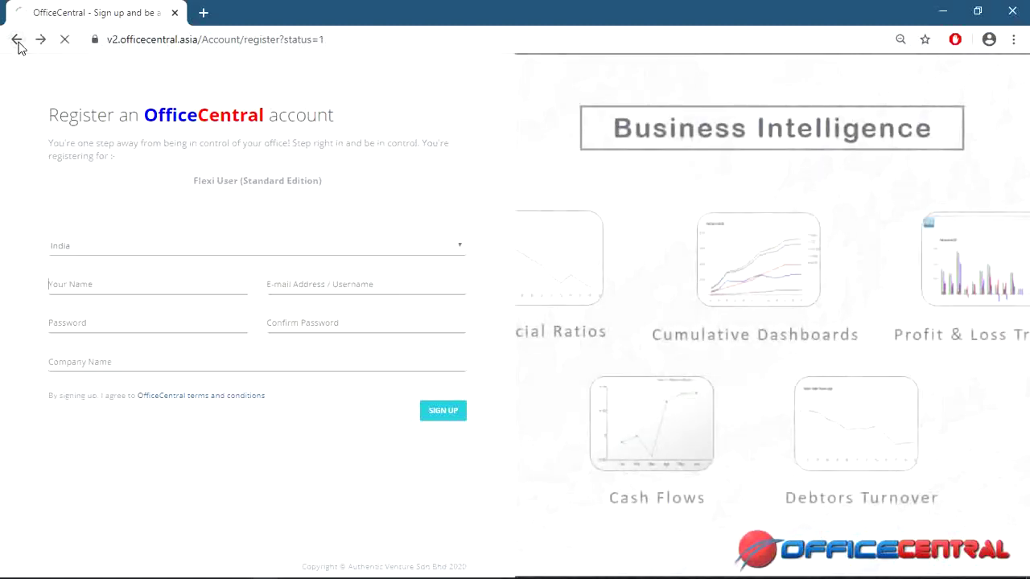
pyautogui.click(17, 41)
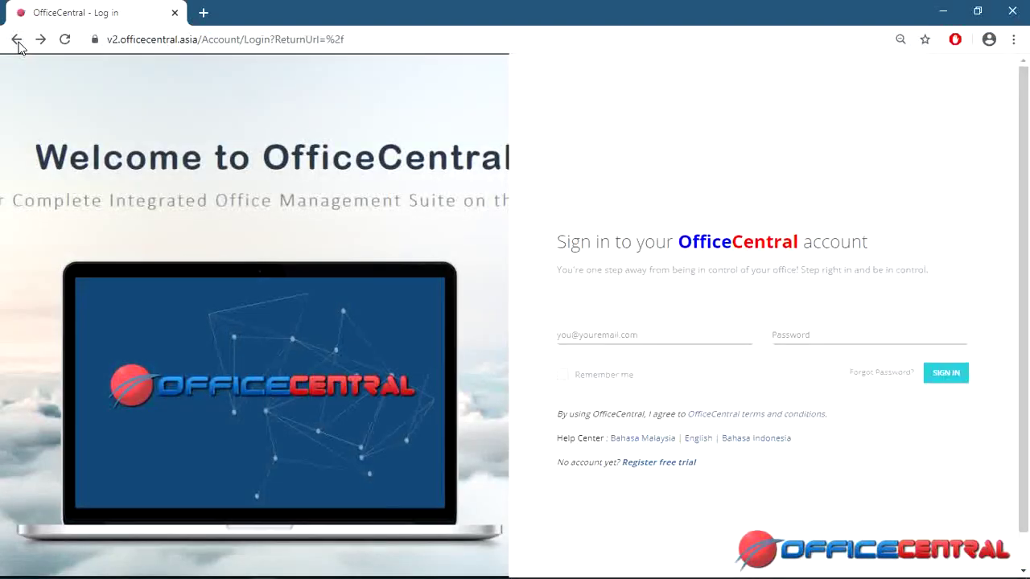
# Sign in to OfficeCentral with the account e-mail address and password.
pyautogui.click(596, 326)
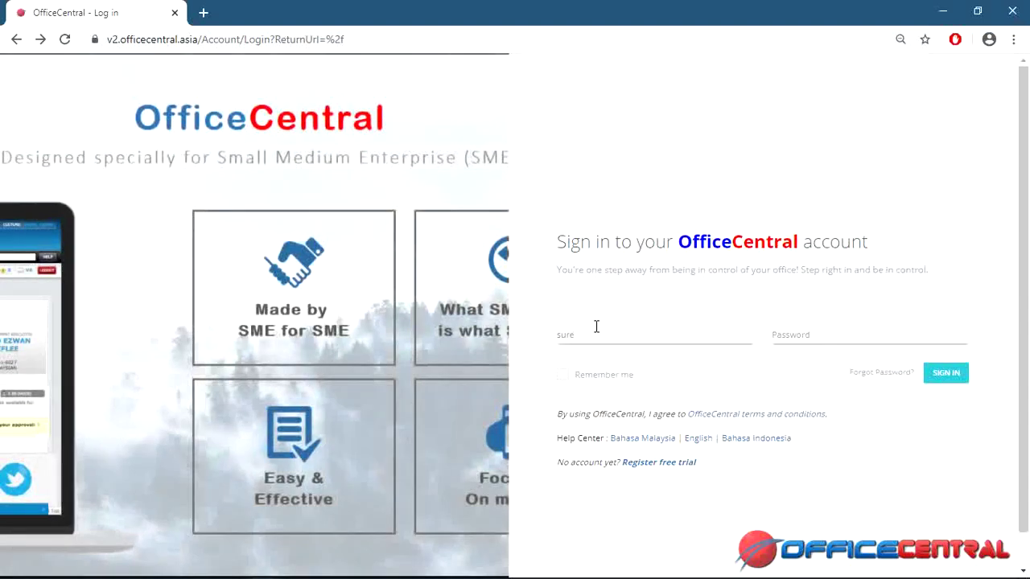
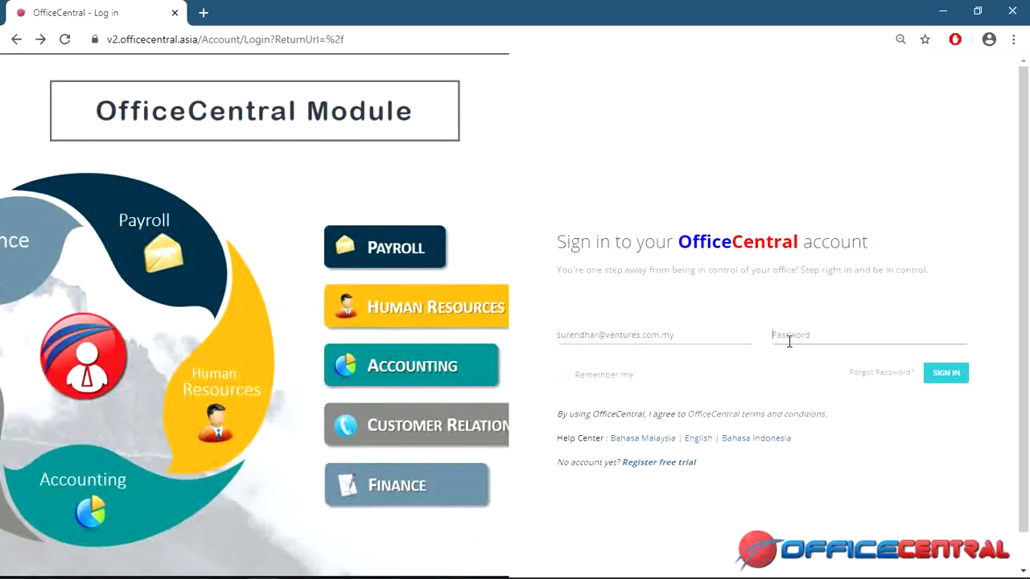
pyautogui.click(790, 341)
pyautogui.write('******')
pyautogui.click(930, 378)
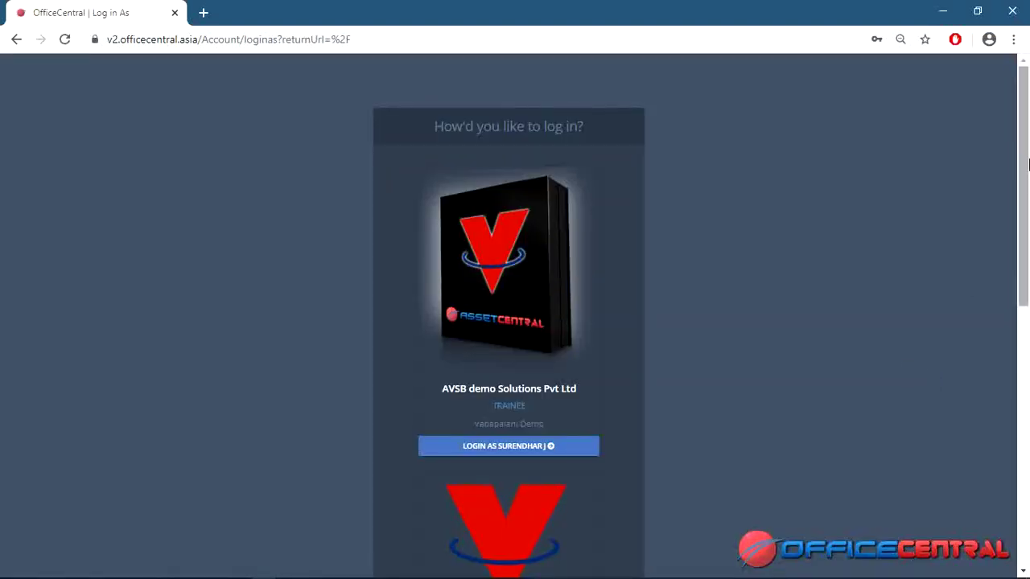
# Log in as the AVSB demo Solutions Pvt Ltd company from the company choice page.
pyautogui.moveTo(1028, 165); pyautogui.dragTo(1014, 329)
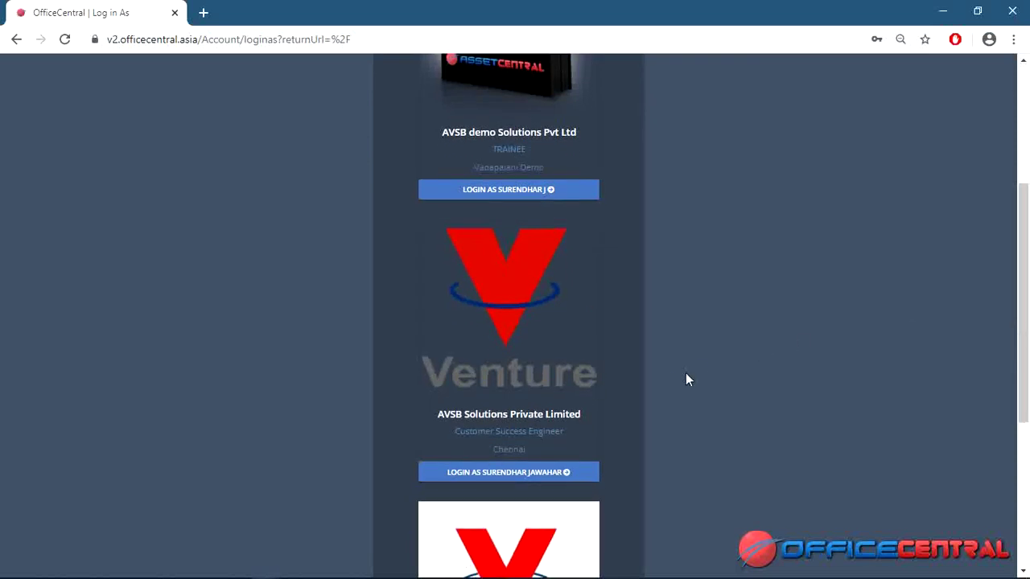
pyautogui.scroll(2, 571, 358)
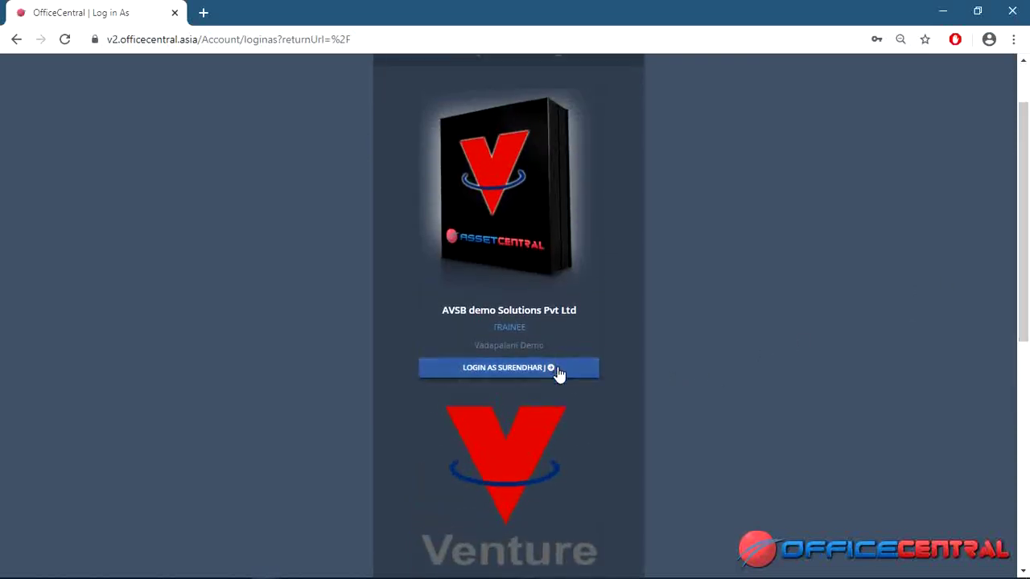
pyautogui.click(555, 371)
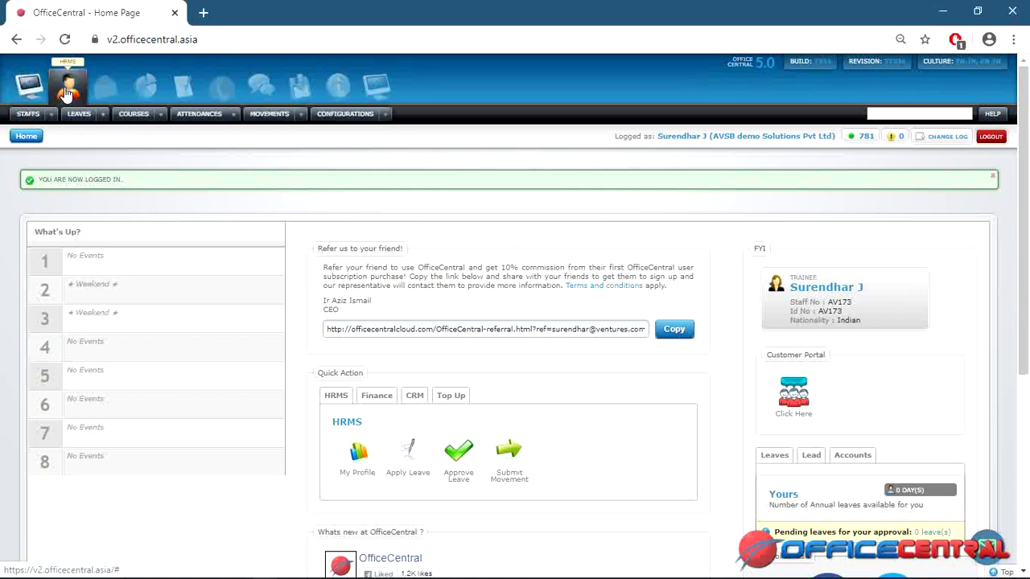
# Preview each module's menu bar in turn, from HRMS through Global Configuration.
pyautogui.moveTo(102, 94)
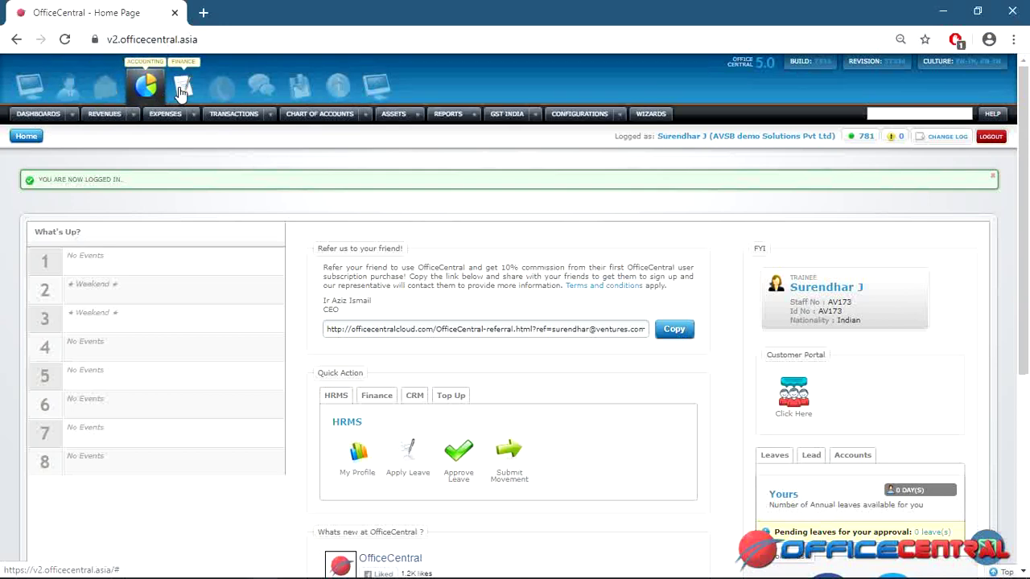
pyautogui.moveTo(226, 91)
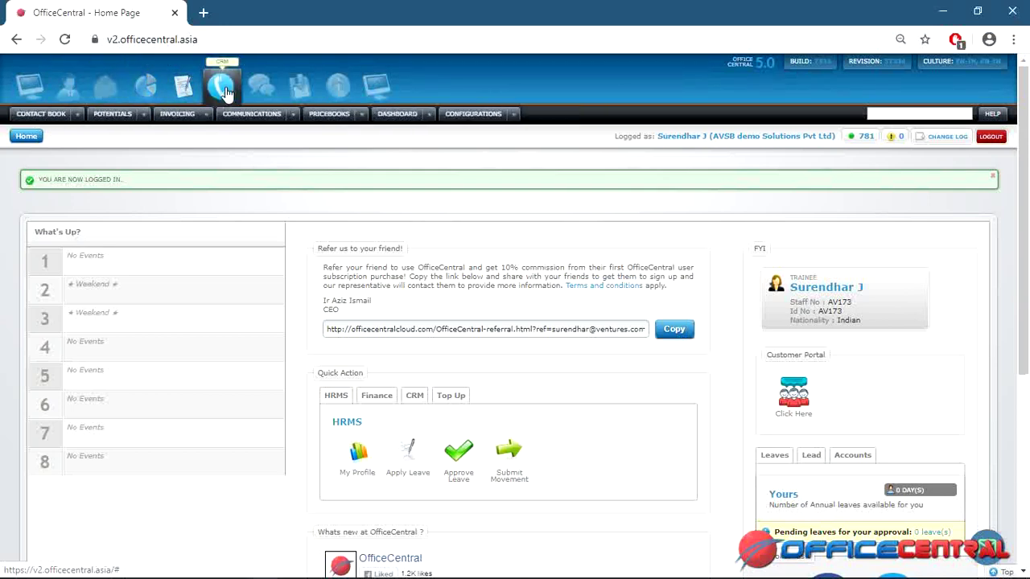
pyautogui.moveTo(262, 92)
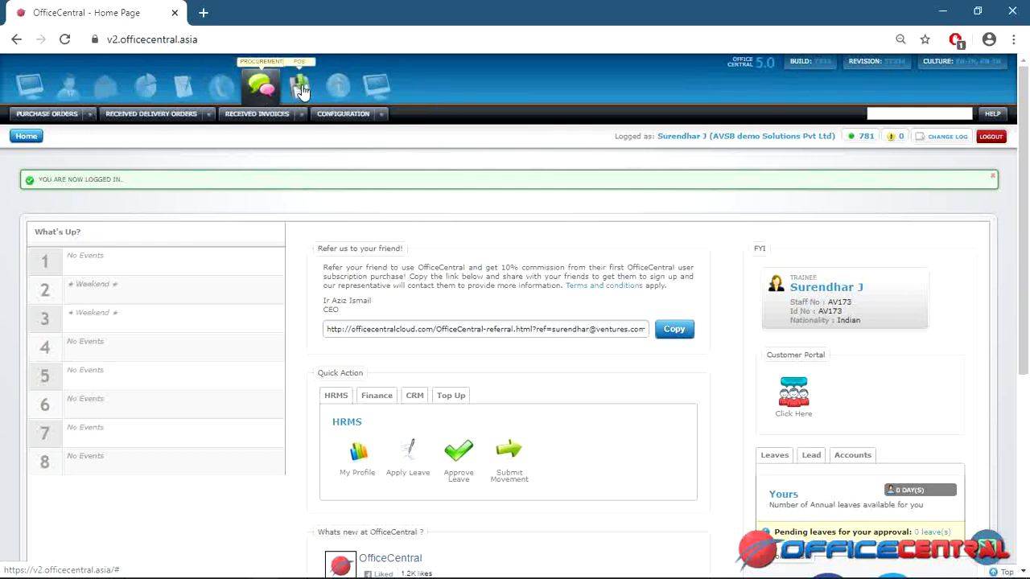
pyautogui.moveTo(300, 89)
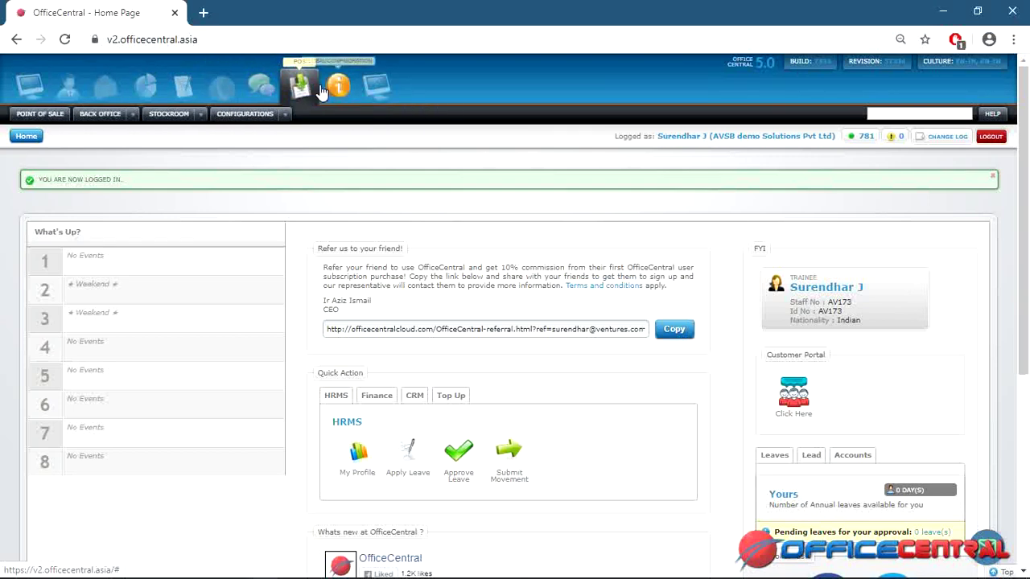
pyautogui.moveTo(338, 90)
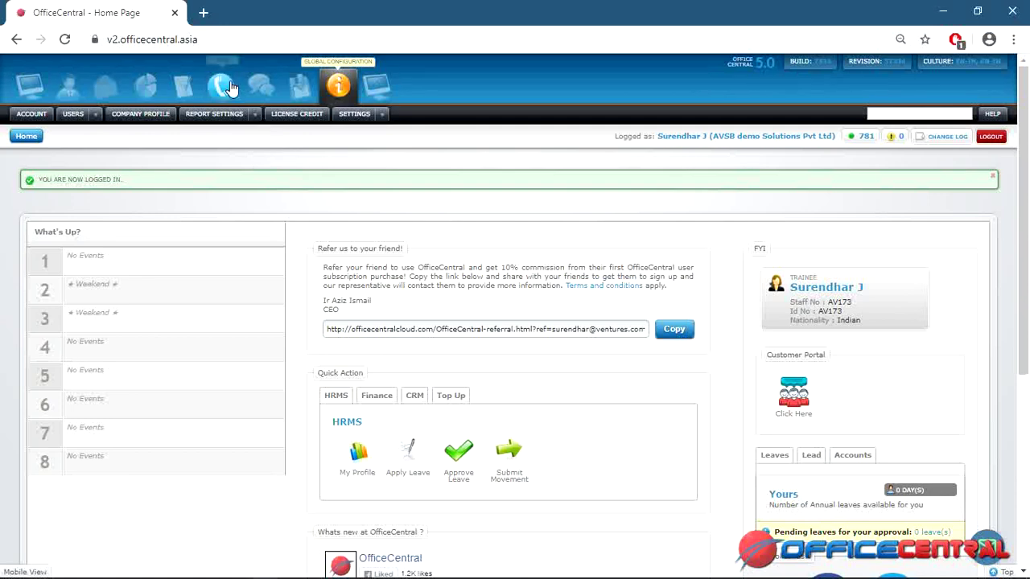
# Show the CRM module's menu bar with Contact Book, Potentials and Invoicing.
pyautogui.moveTo(228, 88)
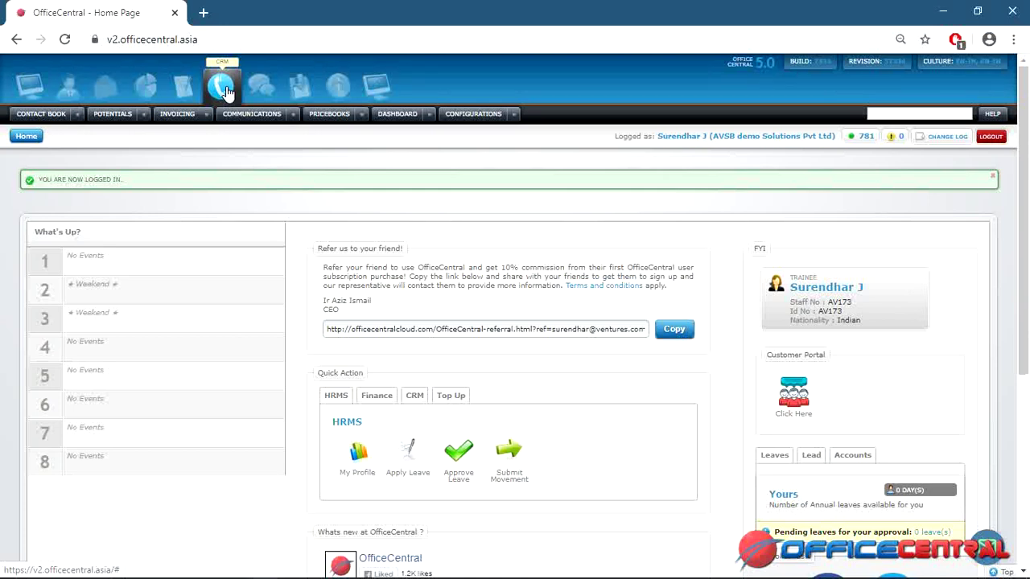
# Expand CONTACT BOOK in the CRM menu to reveal Leads, Accounts, Contacts and Groups.
pyautogui.click(76, 115)
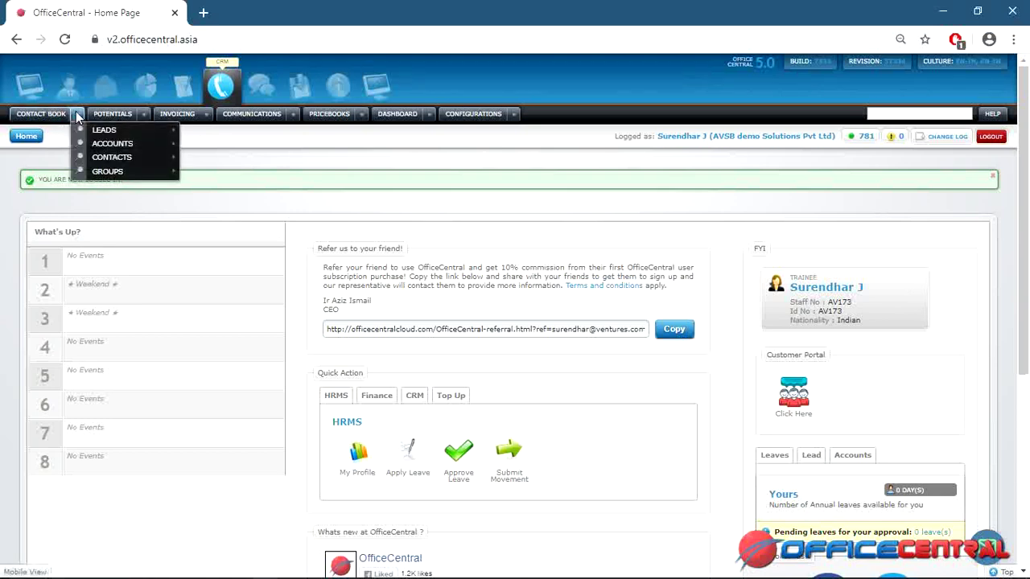
# Open the Leads view list showing the ccbb lead.
pyautogui.moveTo(80, 135)
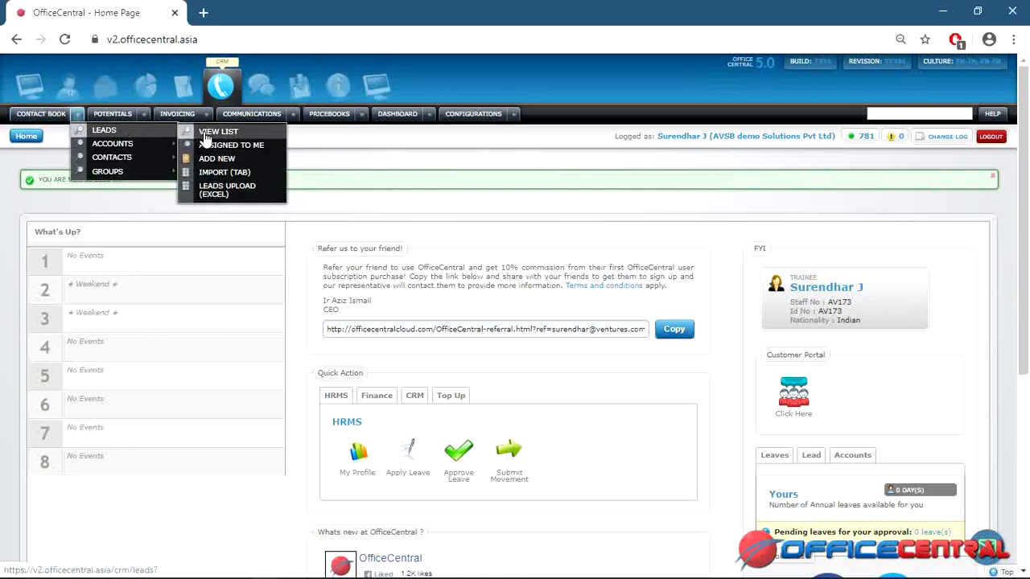
pyautogui.click(205, 133)
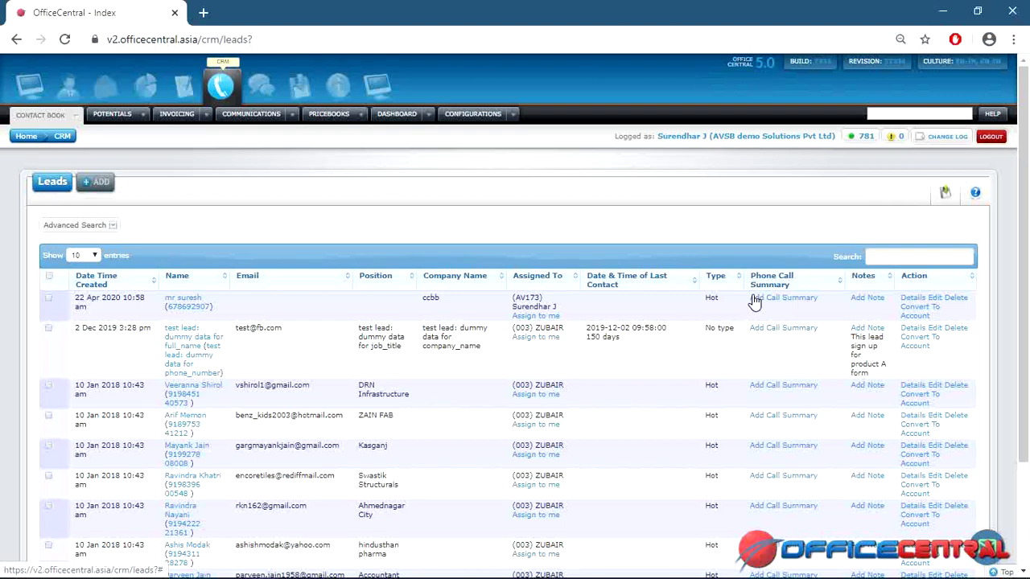
# Start a call summary for the ccbb lead with the description 'gogukik'.
pyautogui.click(767, 299)
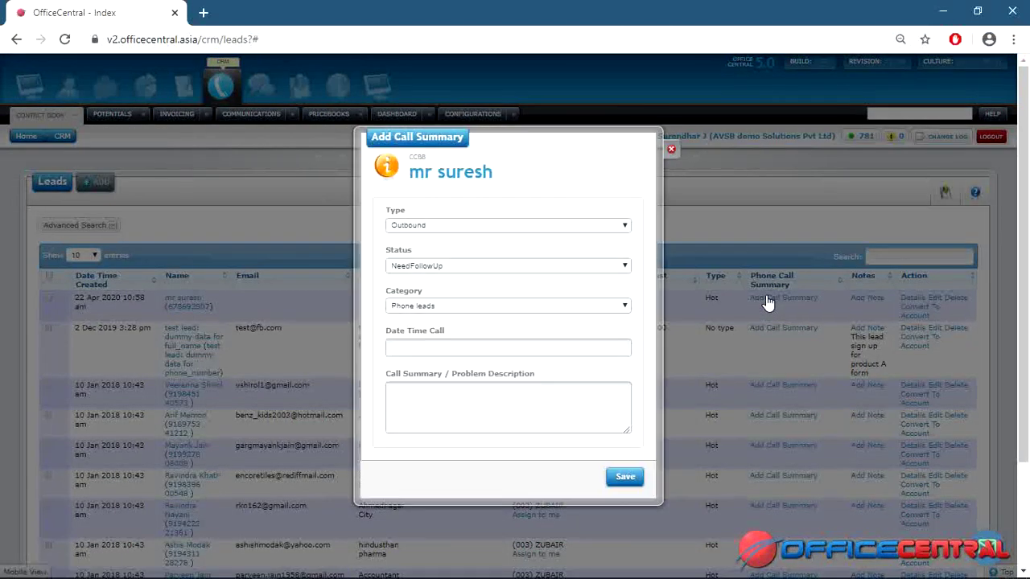
pyautogui.click(562, 394)
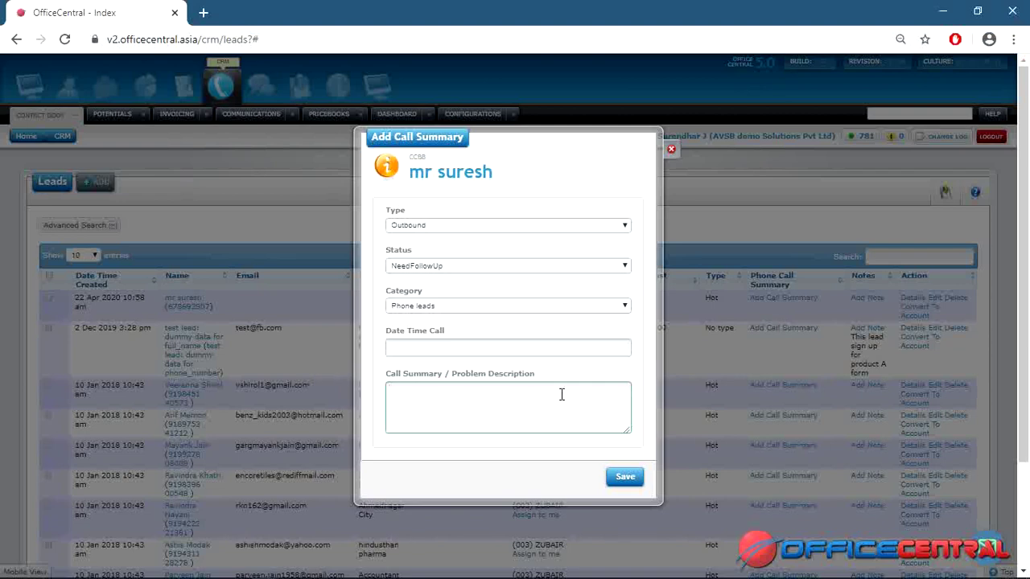
pyautogui.write('gogukik')
# Close the Add Call Summary form without saving it.
pyautogui.click(672, 149)
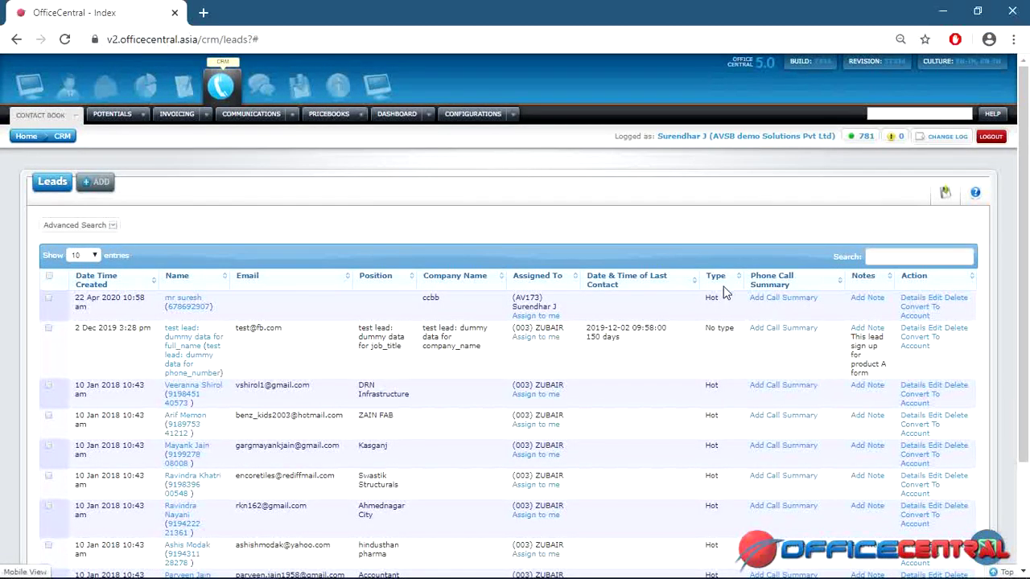
pyautogui.scroll(-2, 966, 338)
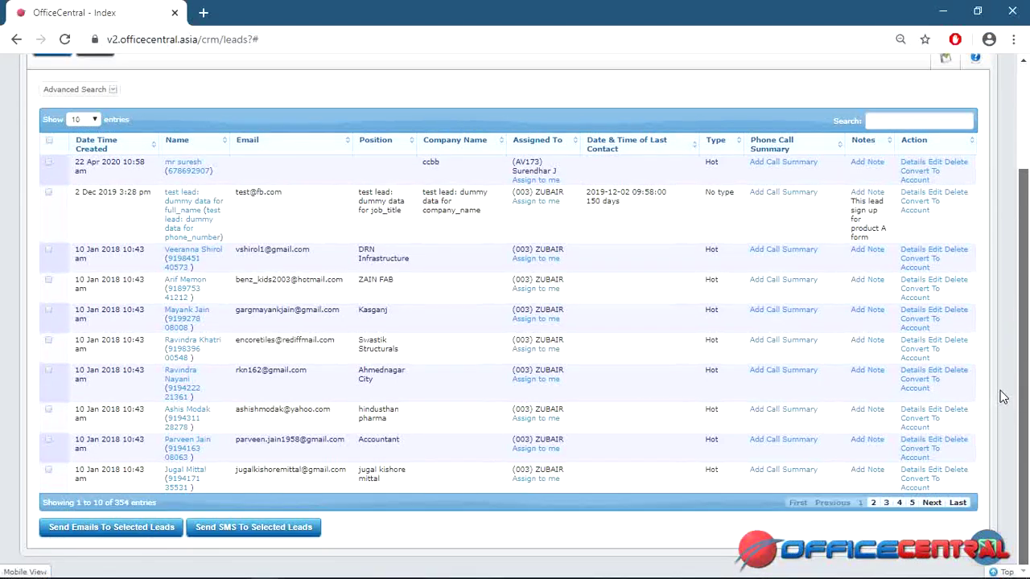
pyautogui.scroll(2, 1007, 161)
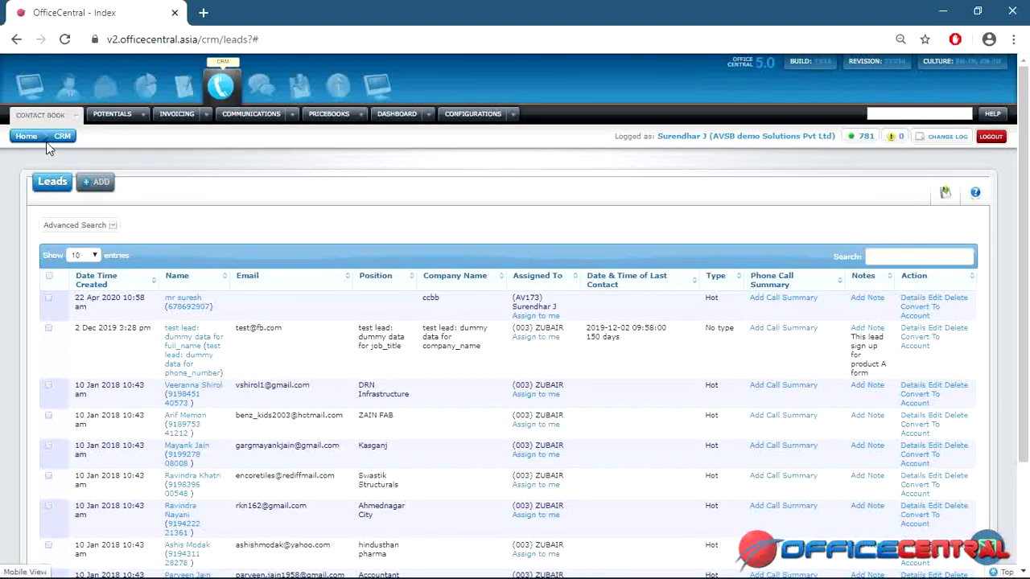
# Open Contact Book > Groups > View List to see the customer and delears groups.
pyautogui.moveTo(72, 118)
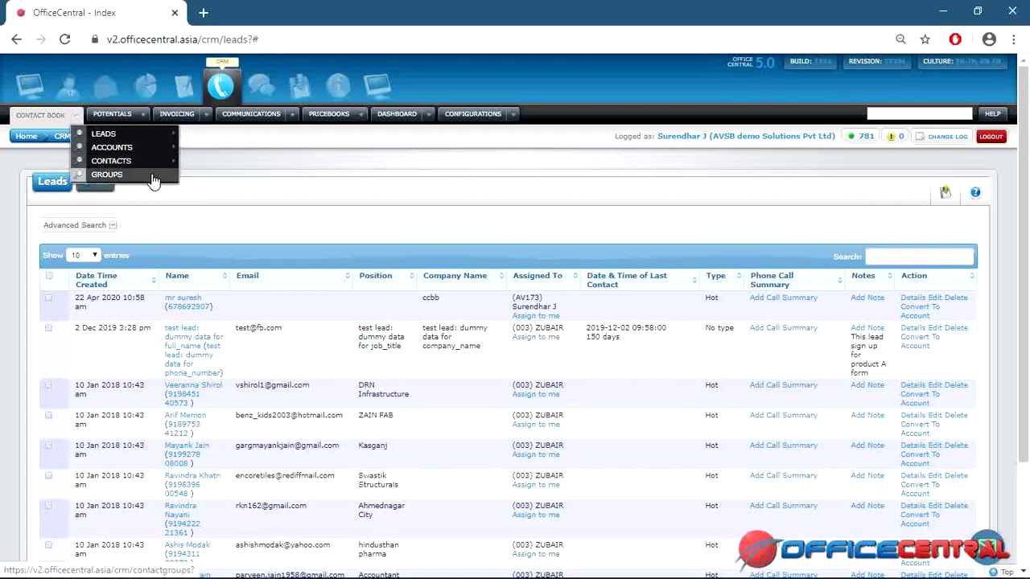
pyautogui.moveTo(153, 179)
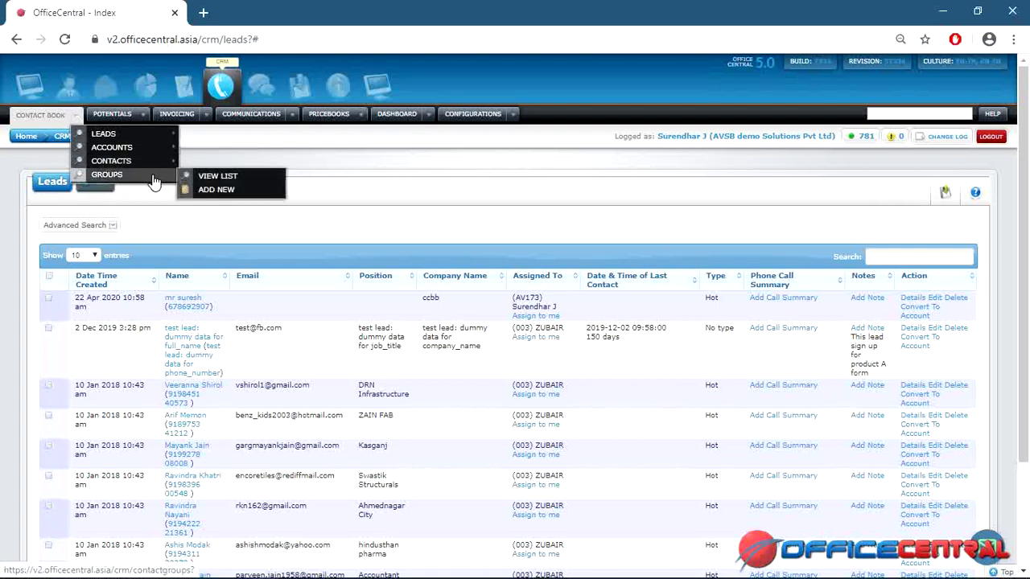
pyautogui.click(205, 184)
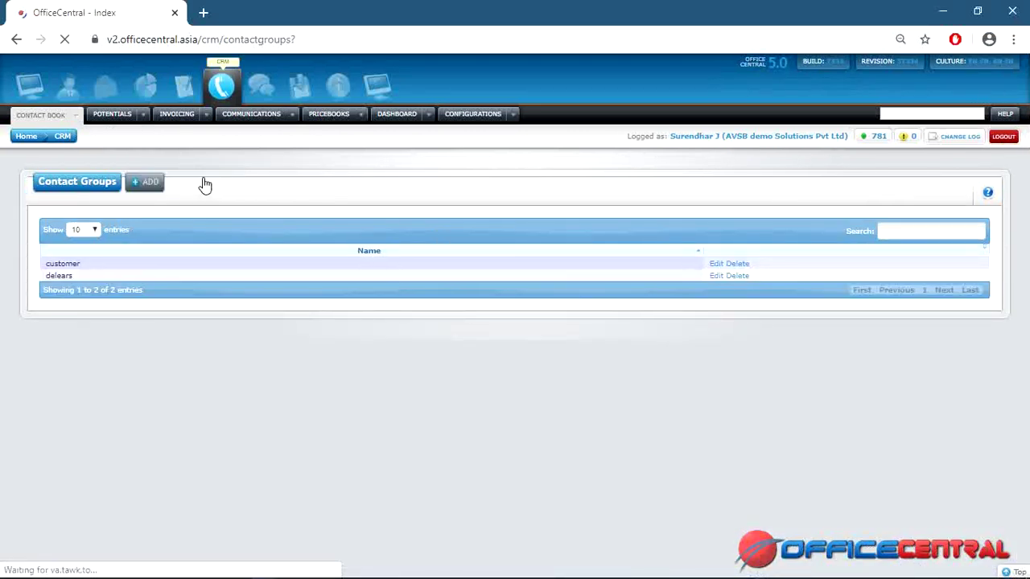
# Edit the customer group and add a second lead chosen from the Name list.
pyautogui.click(717, 264)
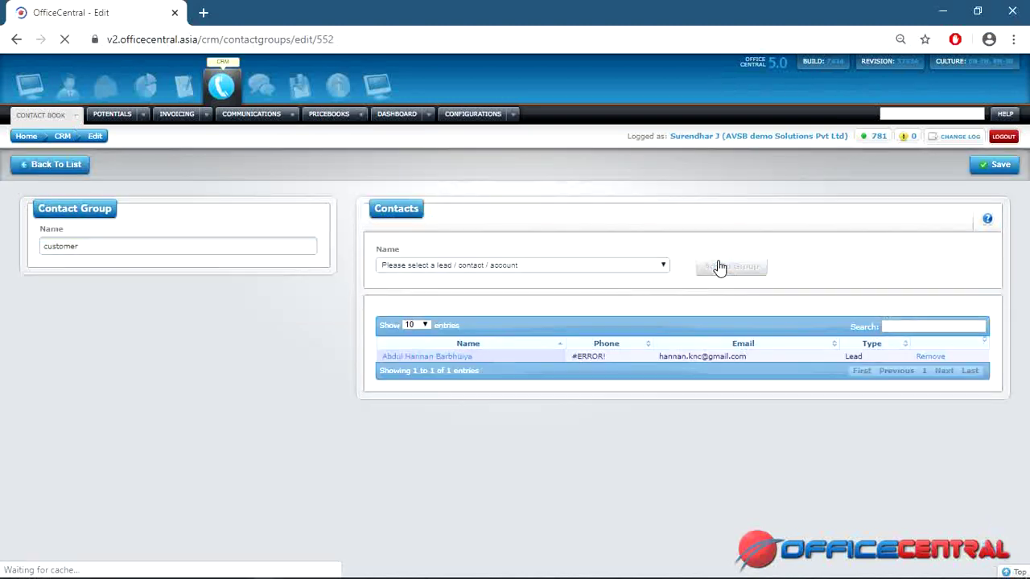
pyautogui.click(534, 266)
pyautogui.click(533, 268)
pyautogui.click(532, 268)
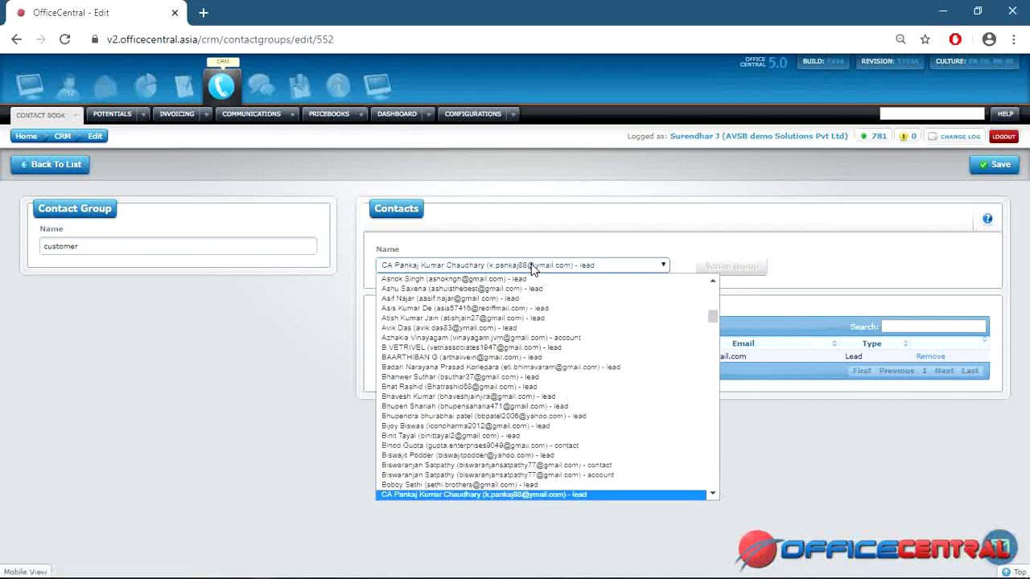
pyautogui.click(524, 329)
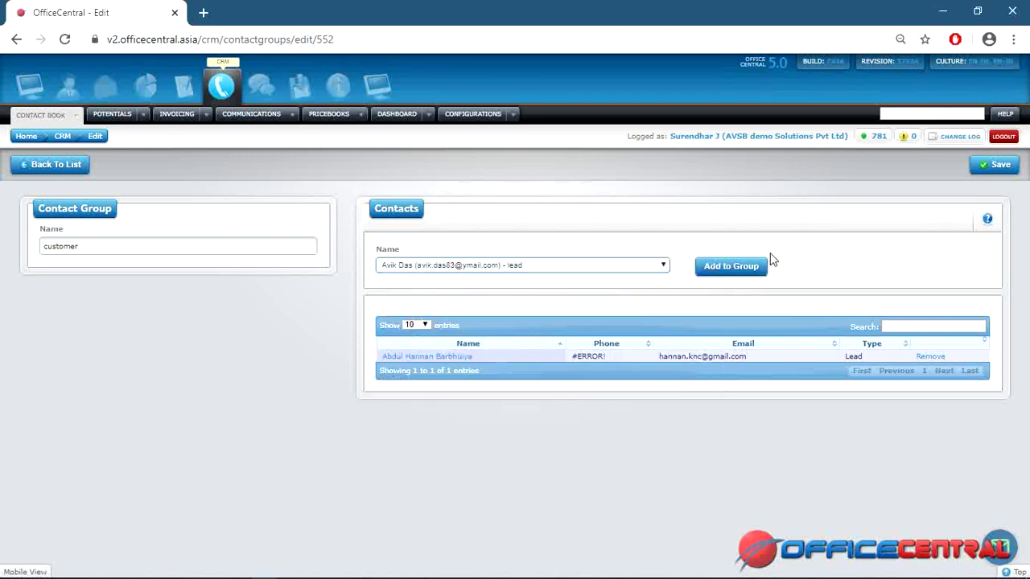
pyautogui.click(762, 272)
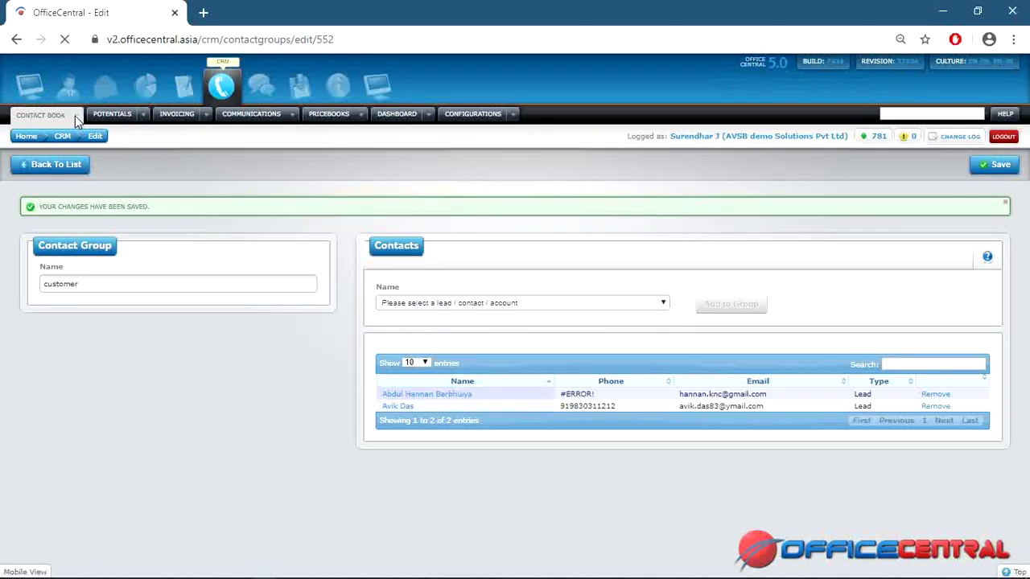
# Go to Contact Book > Leads > View List to show all leads, headed by ccbb.
pyautogui.click(75, 116)
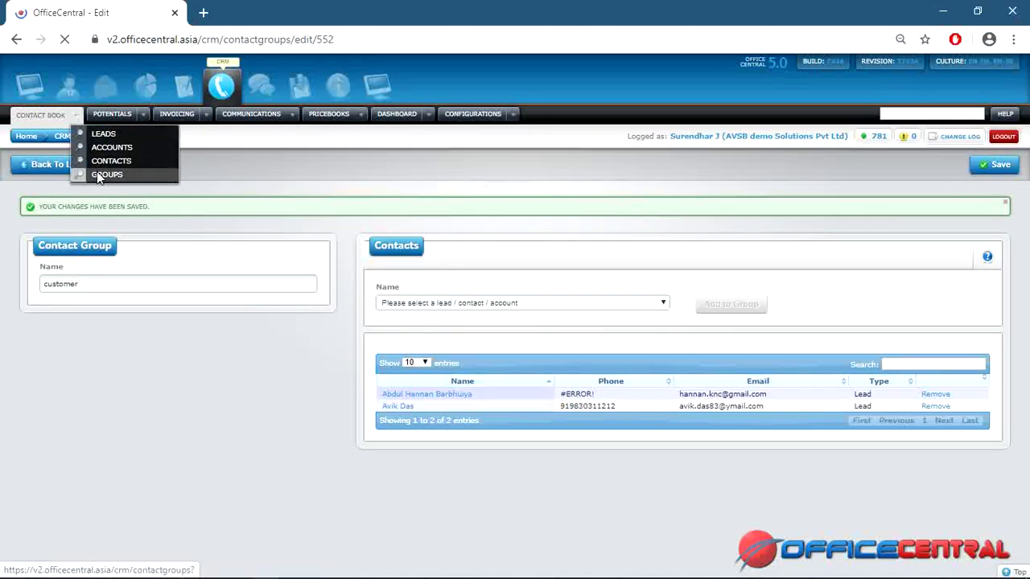
pyautogui.moveTo(98, 176)
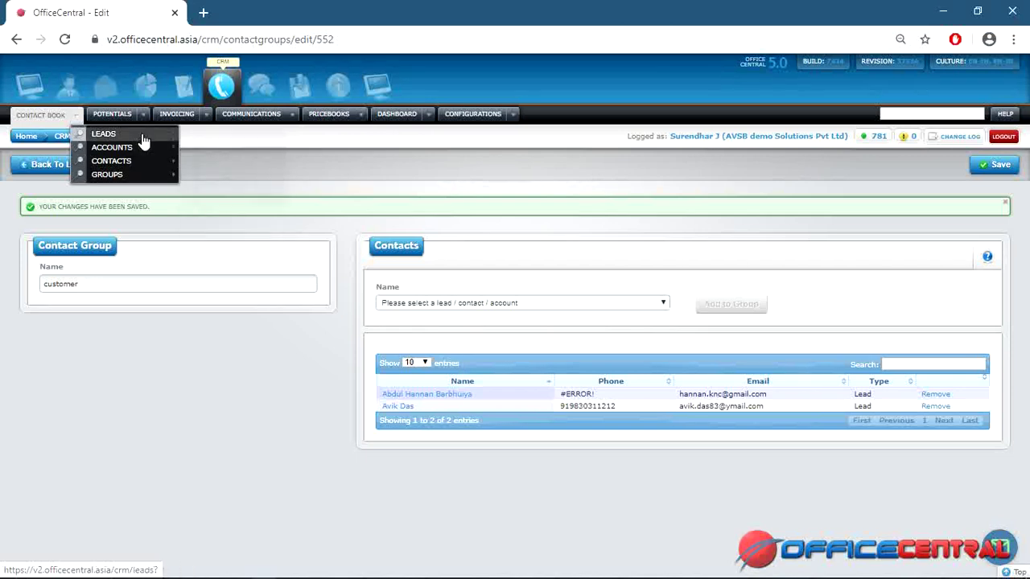
pyautogui.moveTo(143, 152)
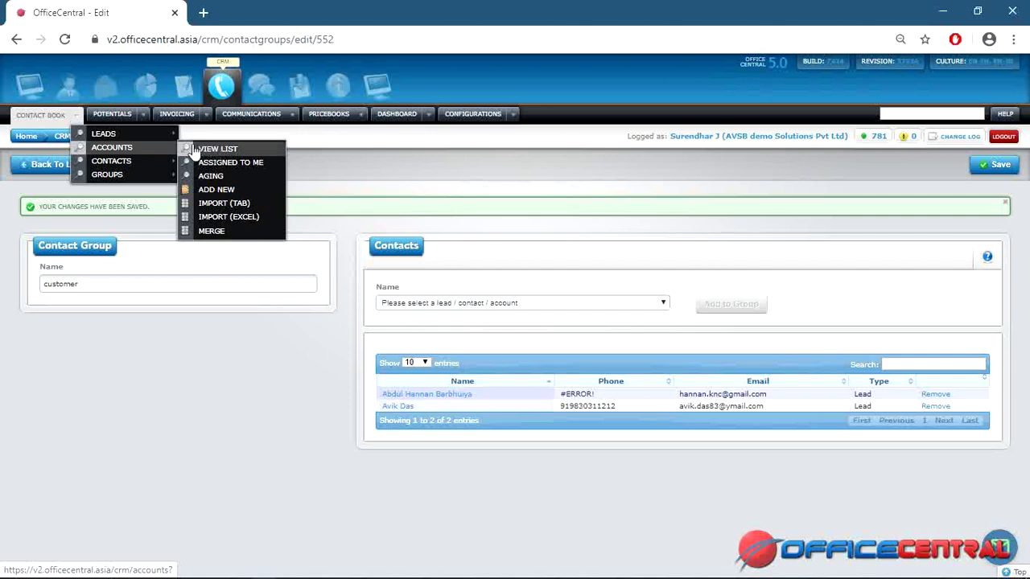
pyautogui.moveTo(166, 133)
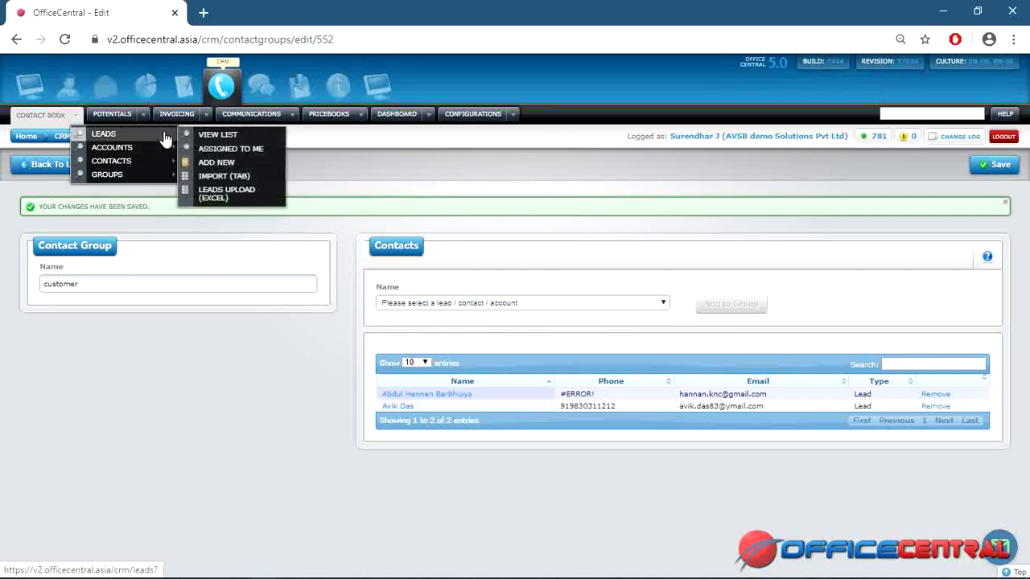
pyautogui.click(216, 135)
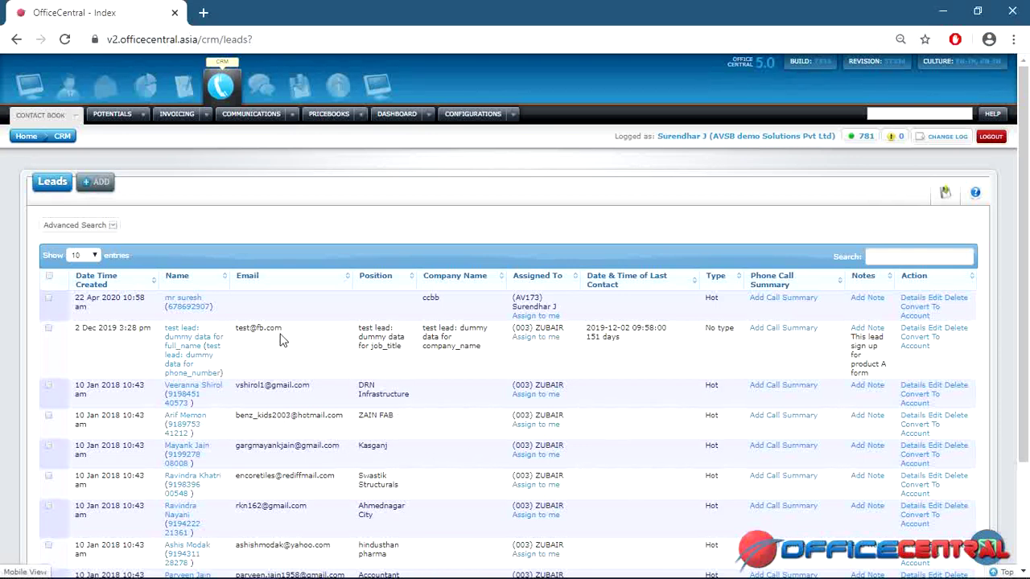
# Convert the ccbb lead into an account with Account Type Customer.
pyautogui.click(919, 310)
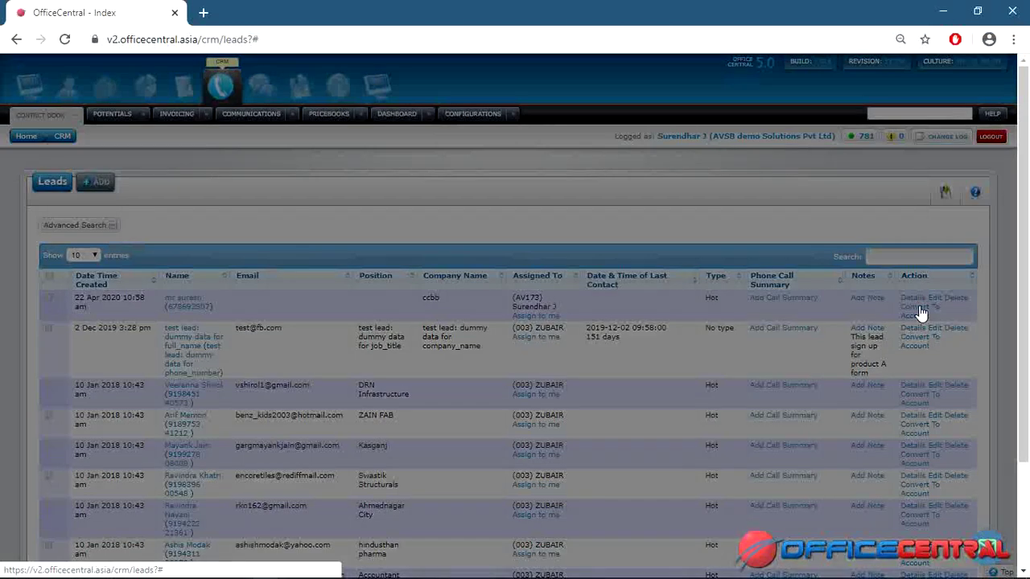
pyautogui.click(630, 311)
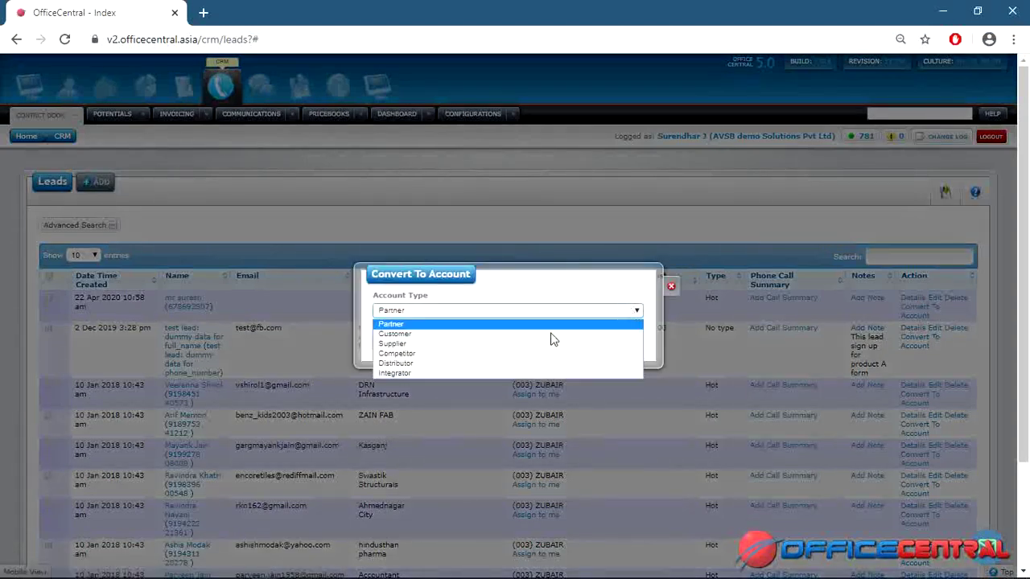
pyautogui.click(527, 335)
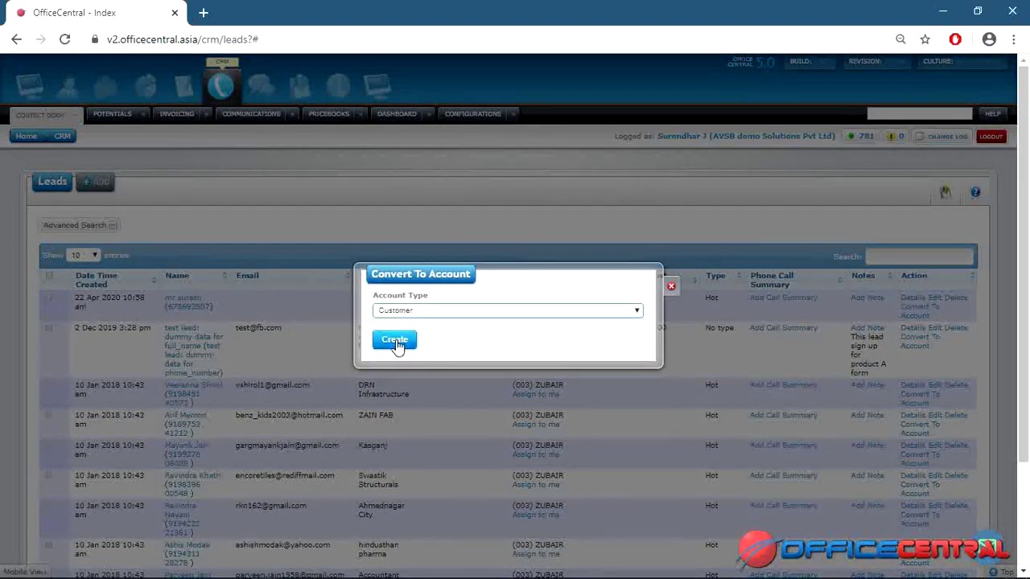
pyautogui.click(396, 343)
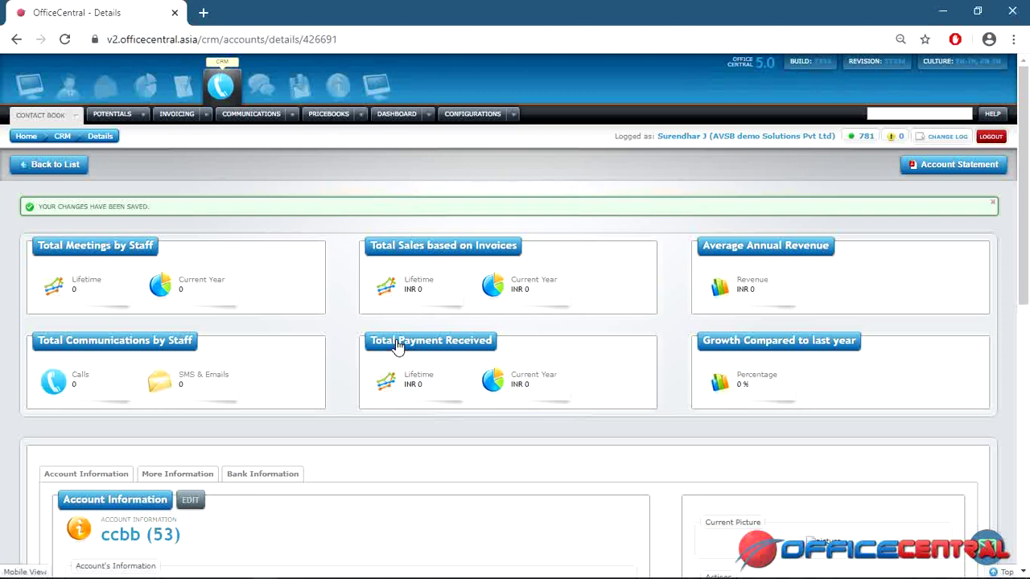
# Show the list of all meetings from the Communications menu.
pyautogui.click(294, 117)
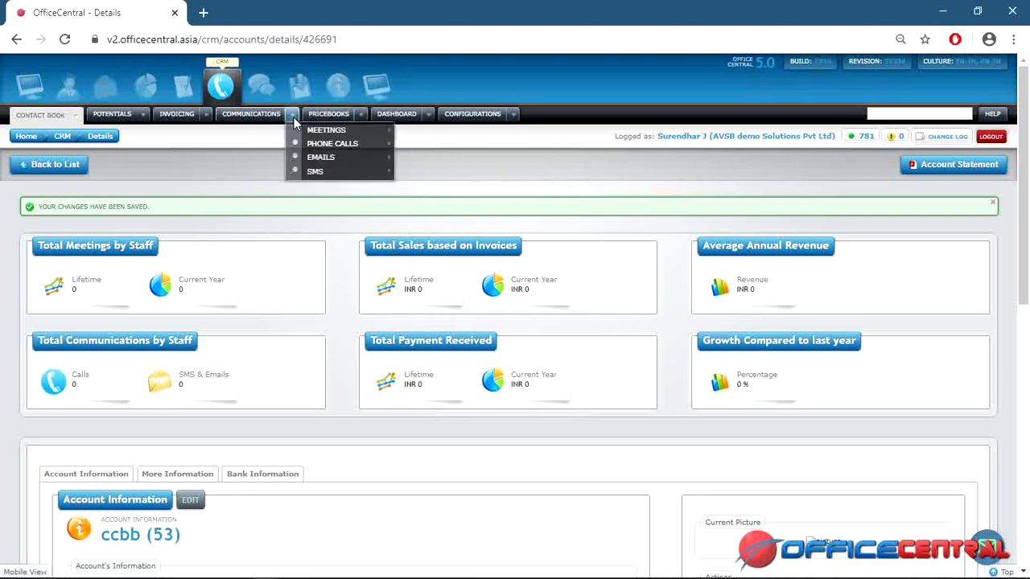
pyautogui.moveTo(320, 136)
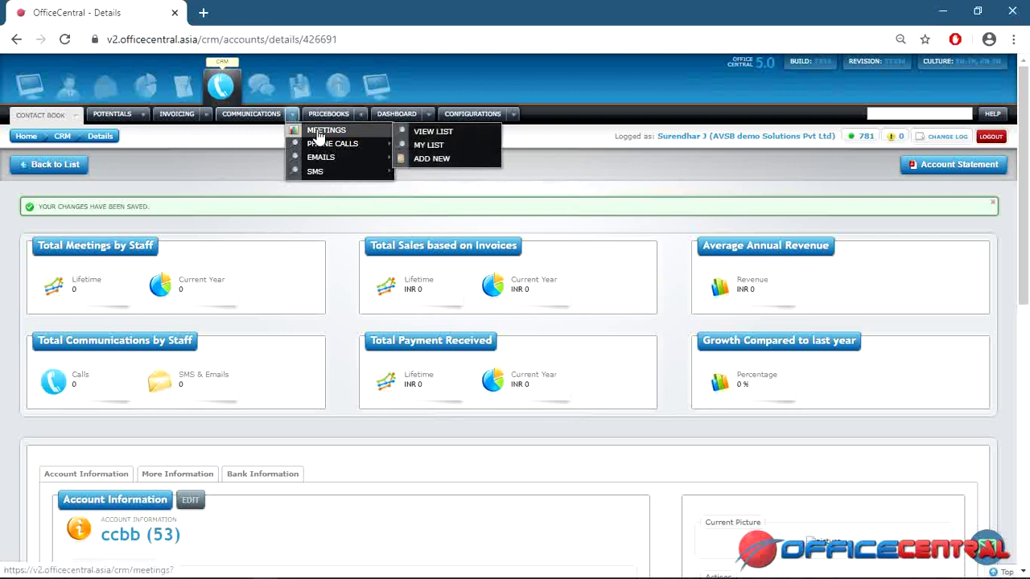
pyautogui.click(439, 140)
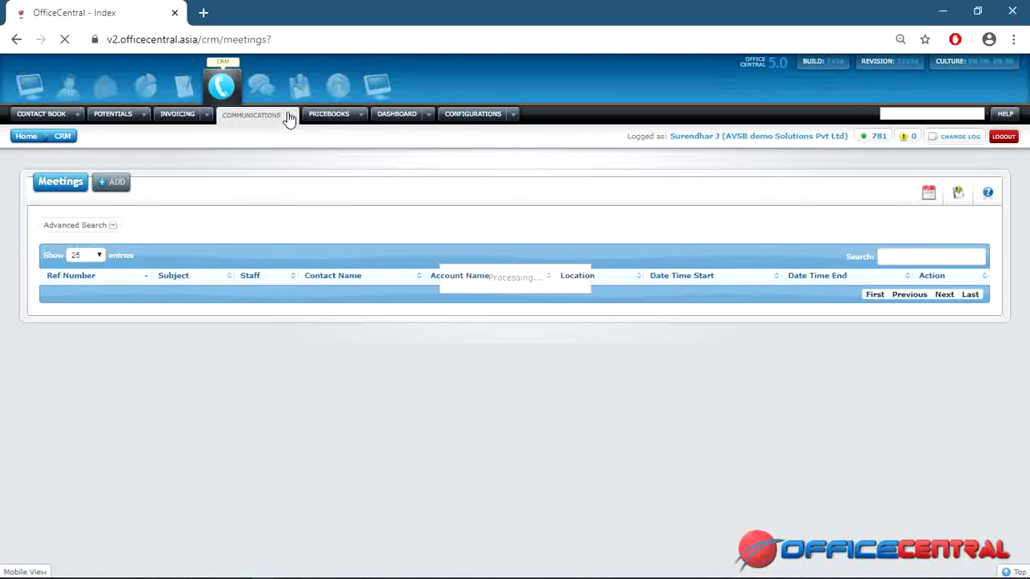
# Start a new, empty meeting form.
pyautogui.moveTo(288, 118)
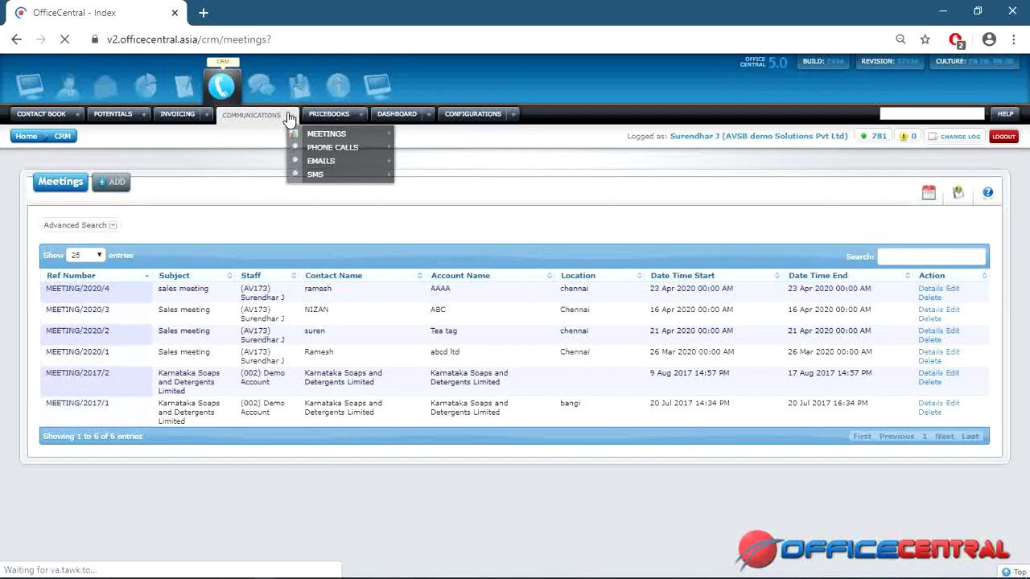
pyautogui.moveTo(378, 139)
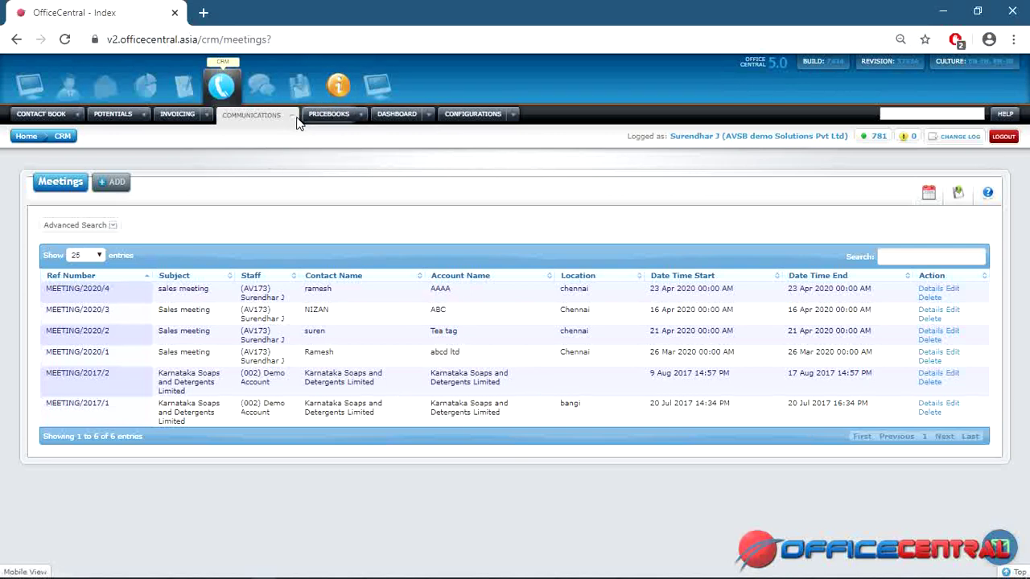
pyautogui.moveTo(346, 135)
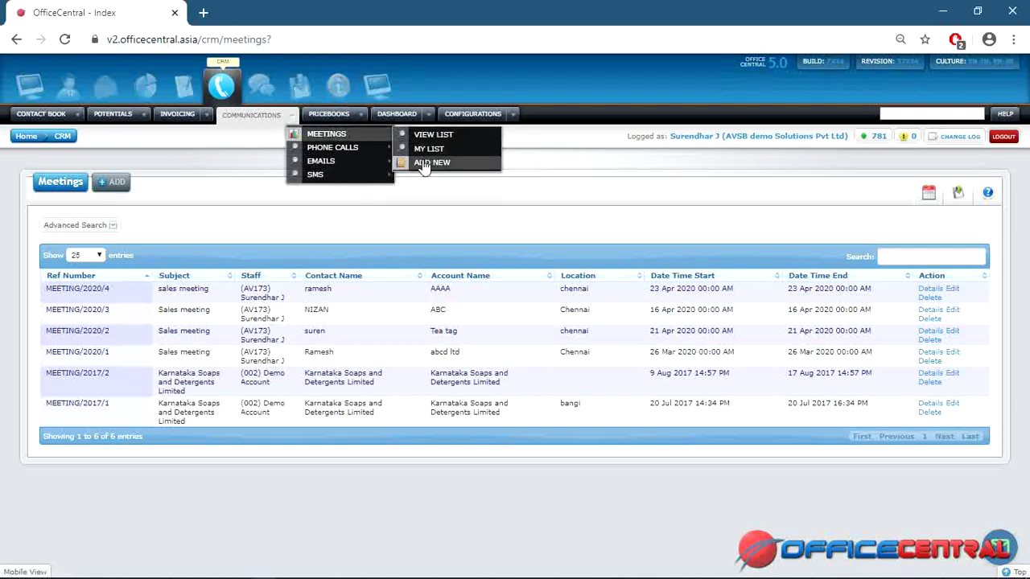
pyautogui.click(424, 164)
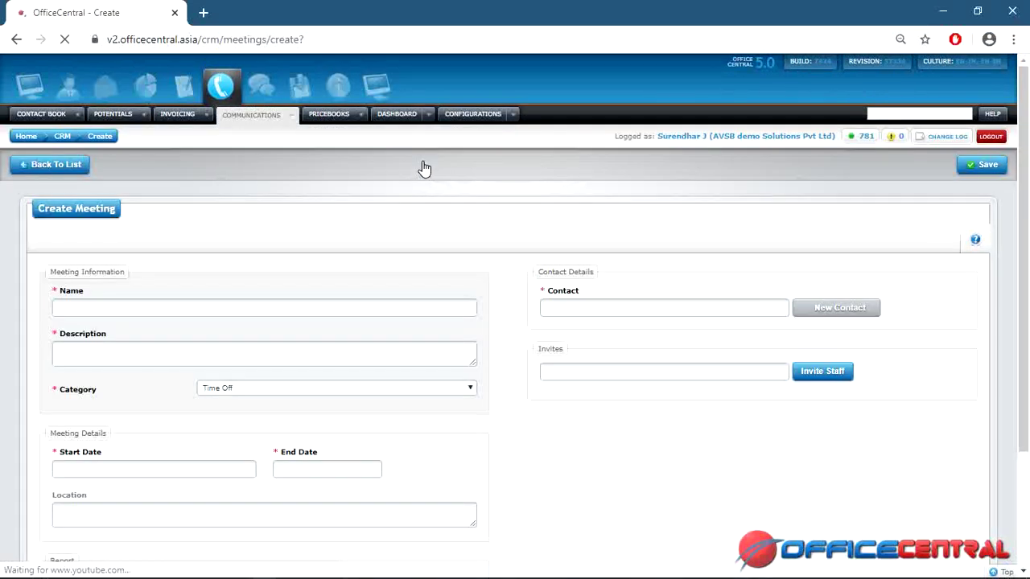
# Name the meeting 'sales meeting' and select the ccbb contact to meet.
pyautogui.click(232, 305)
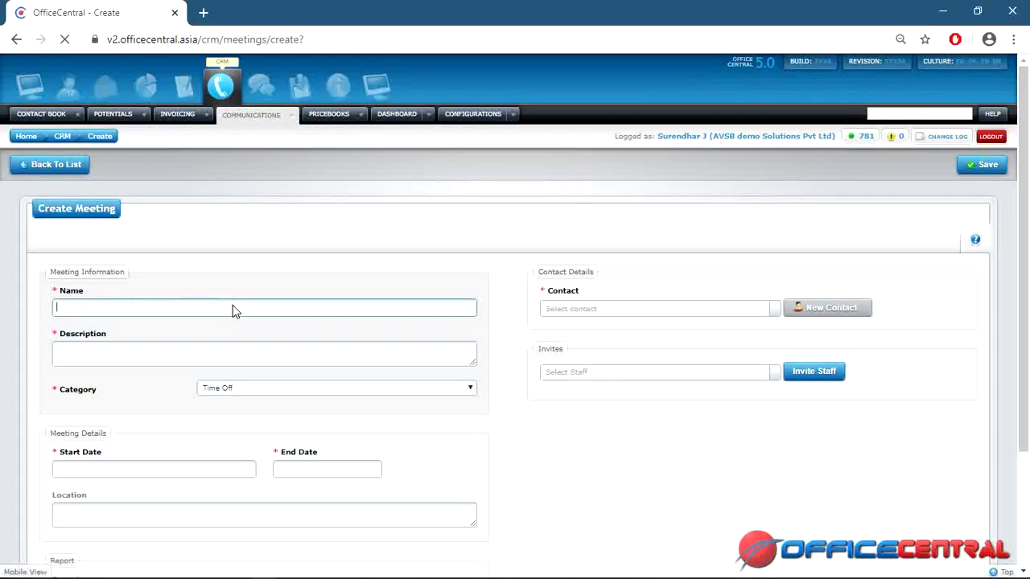
pyautogui.write('sale')
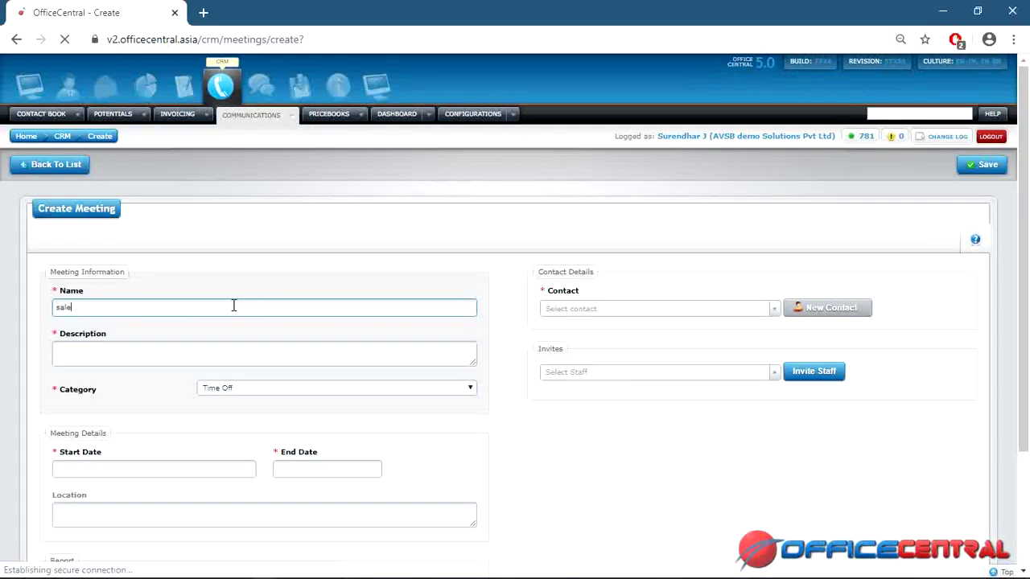
pyautogui.write('s me')
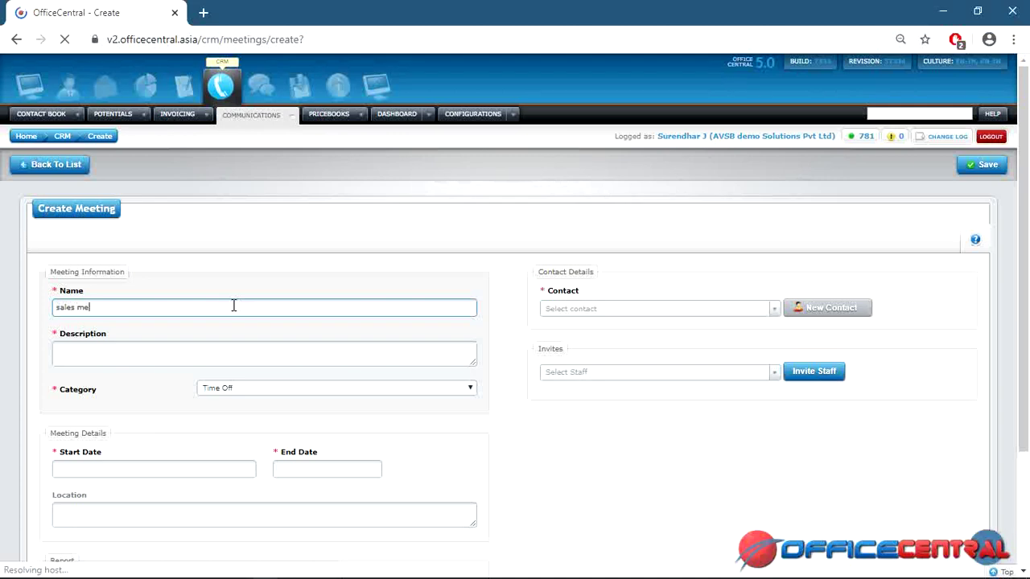
pyautogui.write('eting')
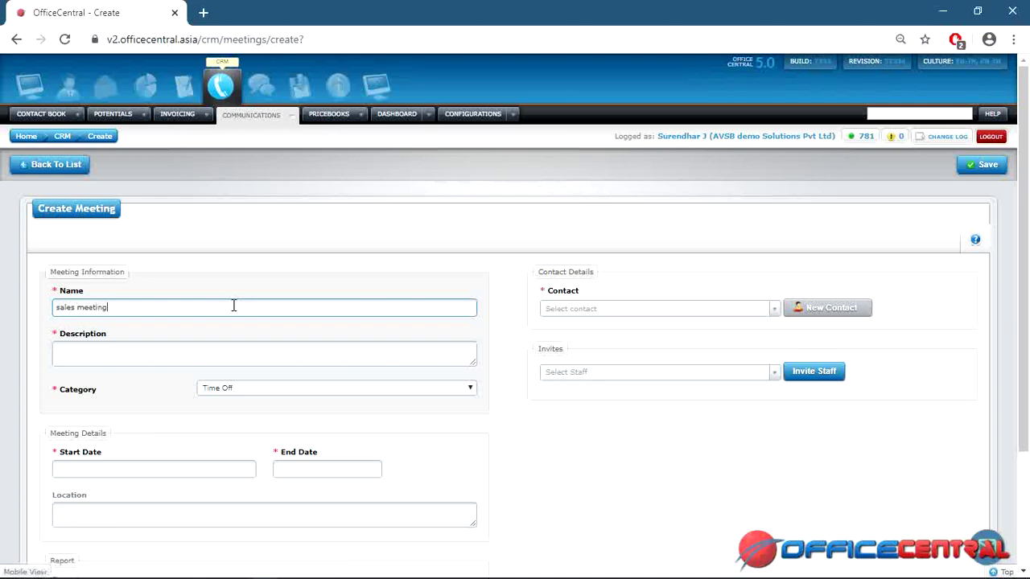
pyautogui.click(575, 312)
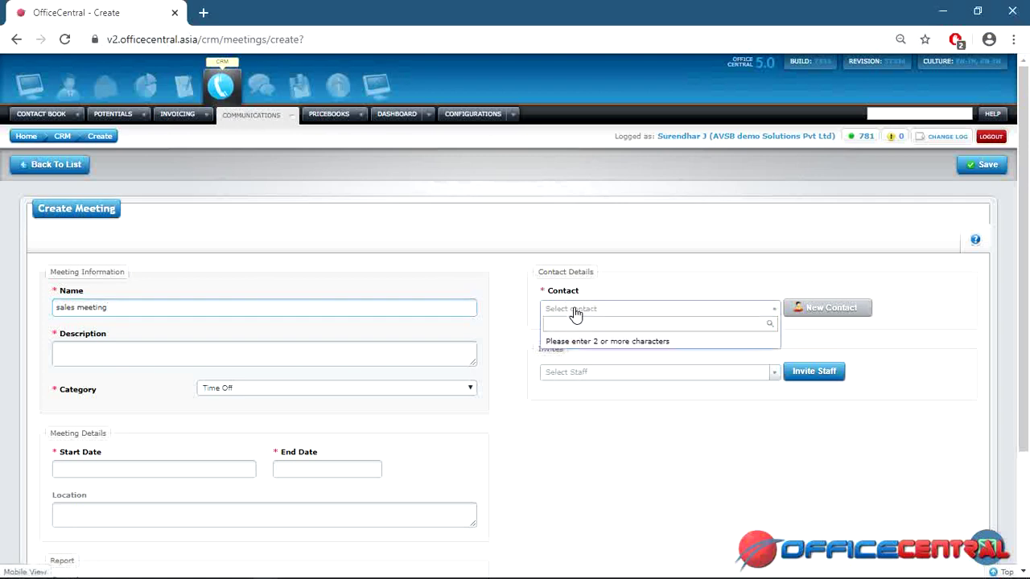
pyautogui.write('suresh')
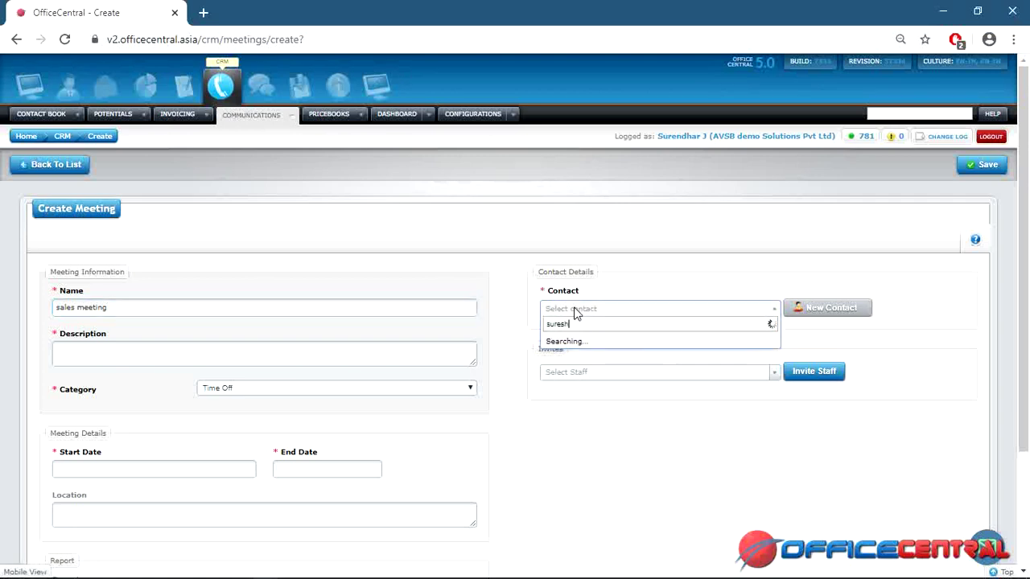
pyautogui.click(590, 344)
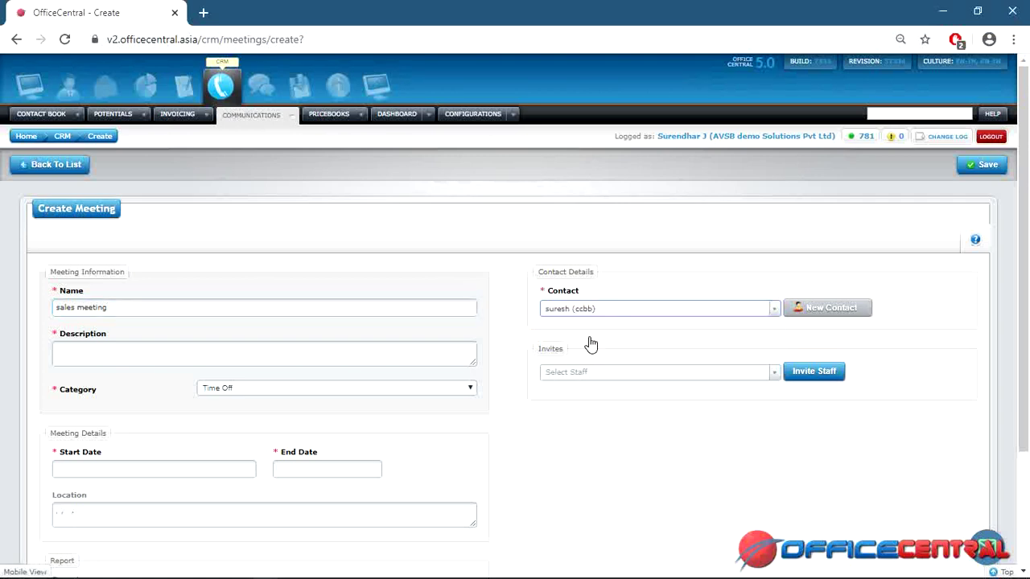
# Search for a staff member and add them to the meeting invites.
pyautogui.click(643, 374)
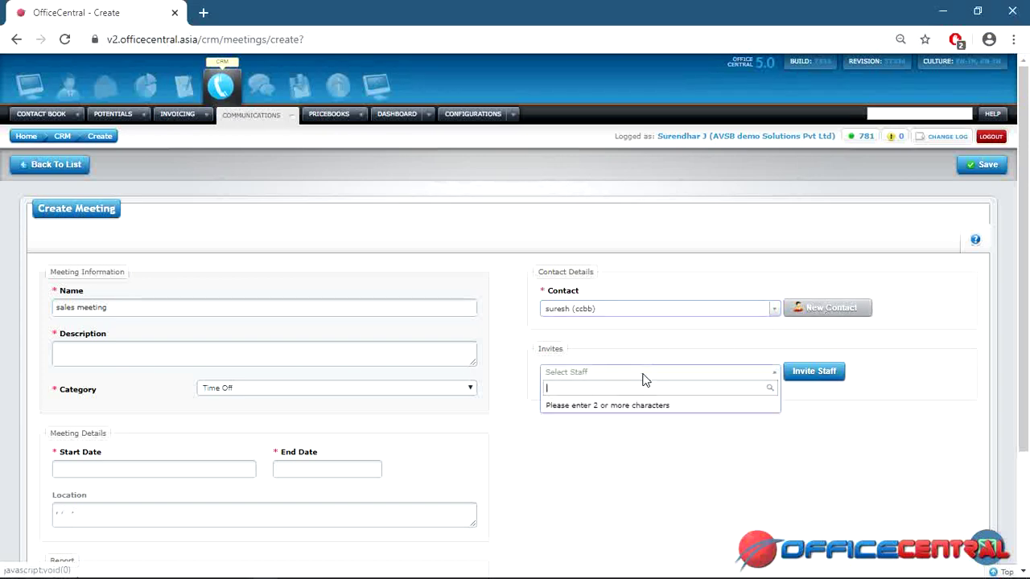
pyautogui.write('suren')
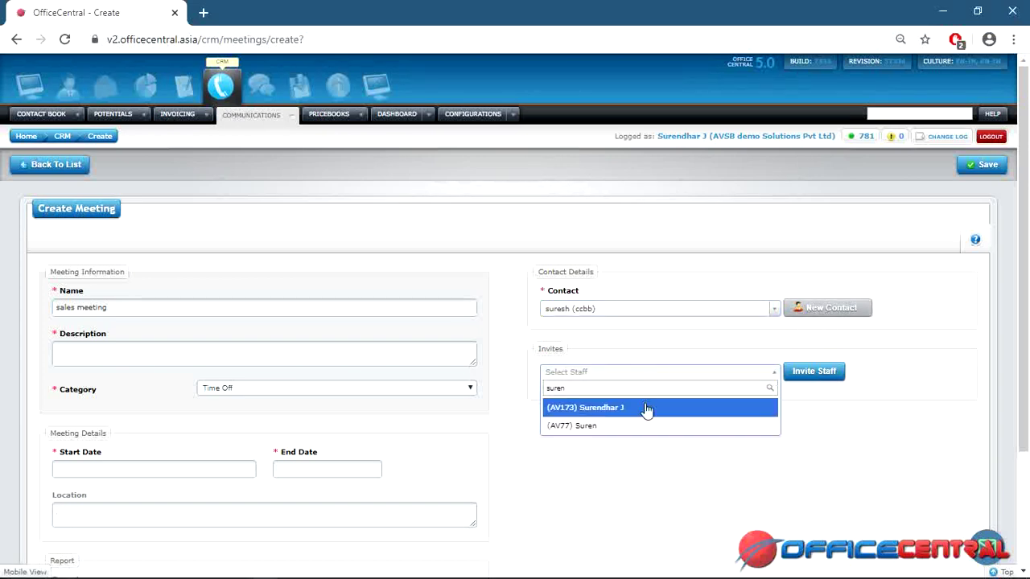
pyautogui.click(646, 409)
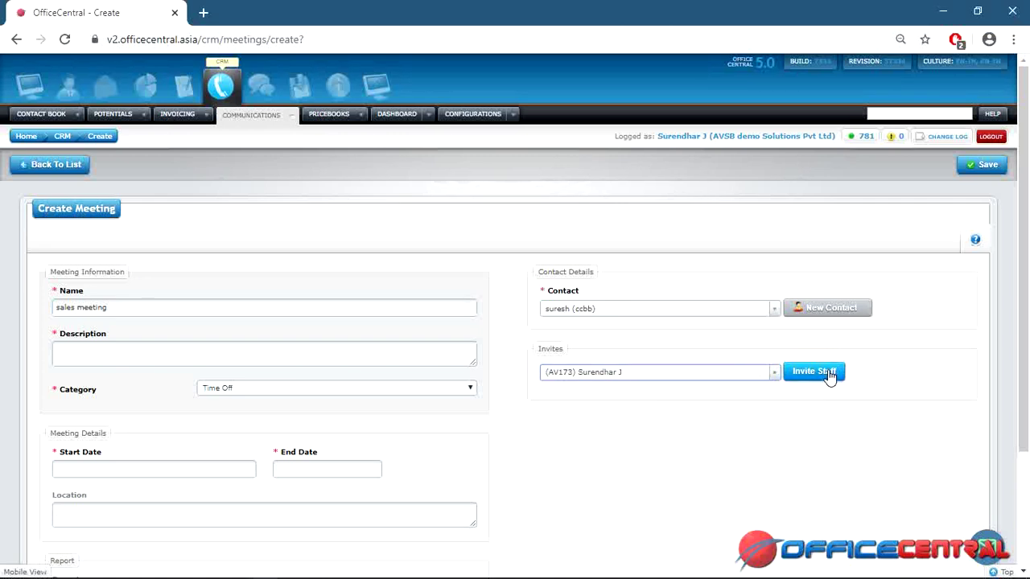
pyautogui.click(829, 374)
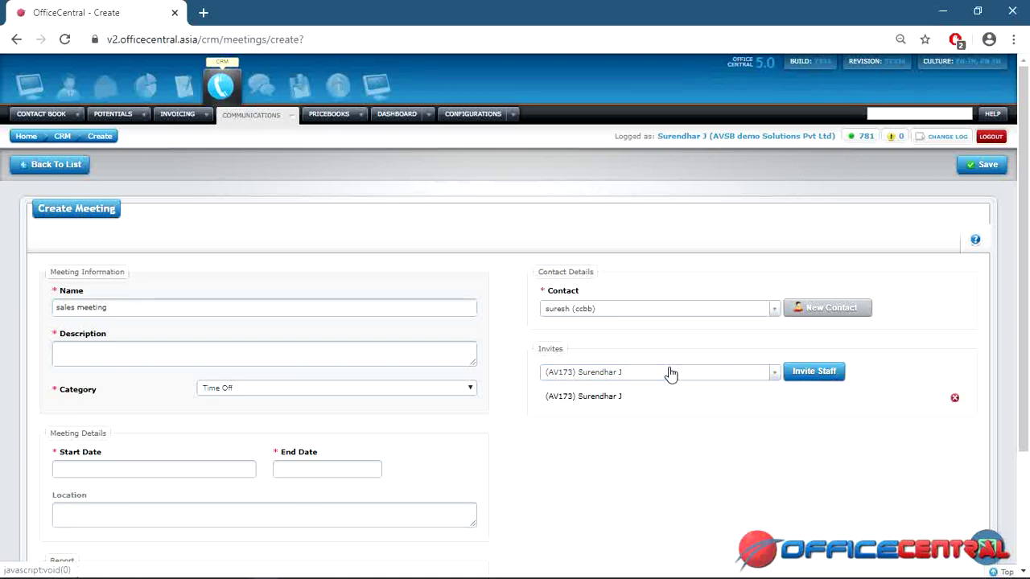
# Describe the meeting as 'product selling' with category Company Purpose.
pyautogui.click(358, 351)
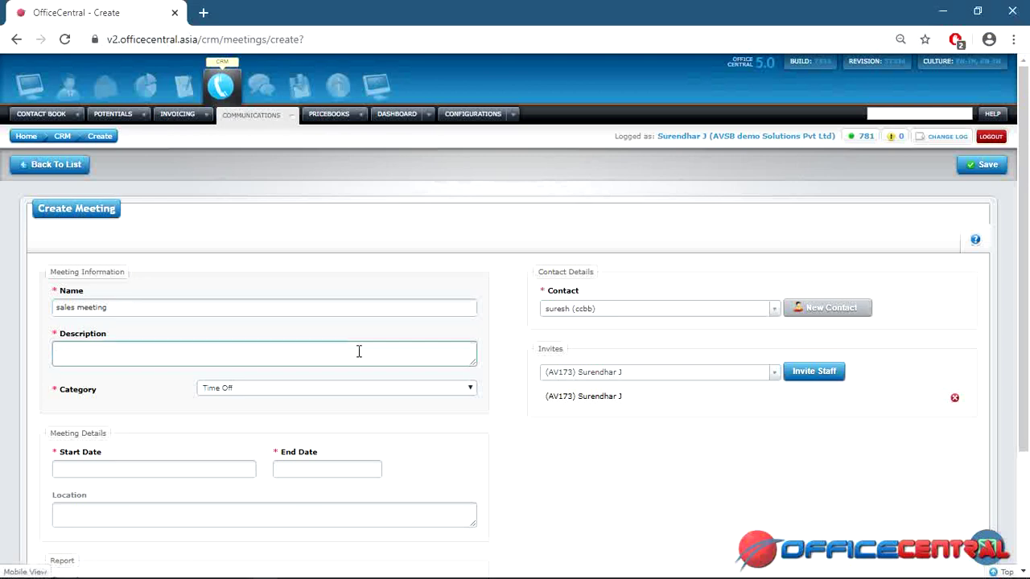
pyautogui.write('product selling')
pyautogui.click(368, 388)
pyautogui.click(359, 411)
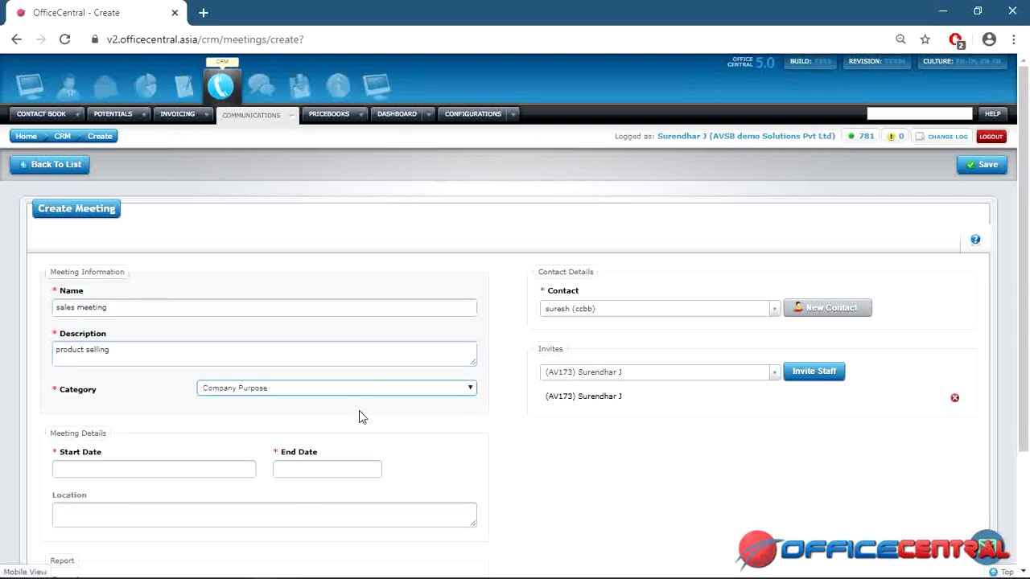
pyautogui.click(223, 470)
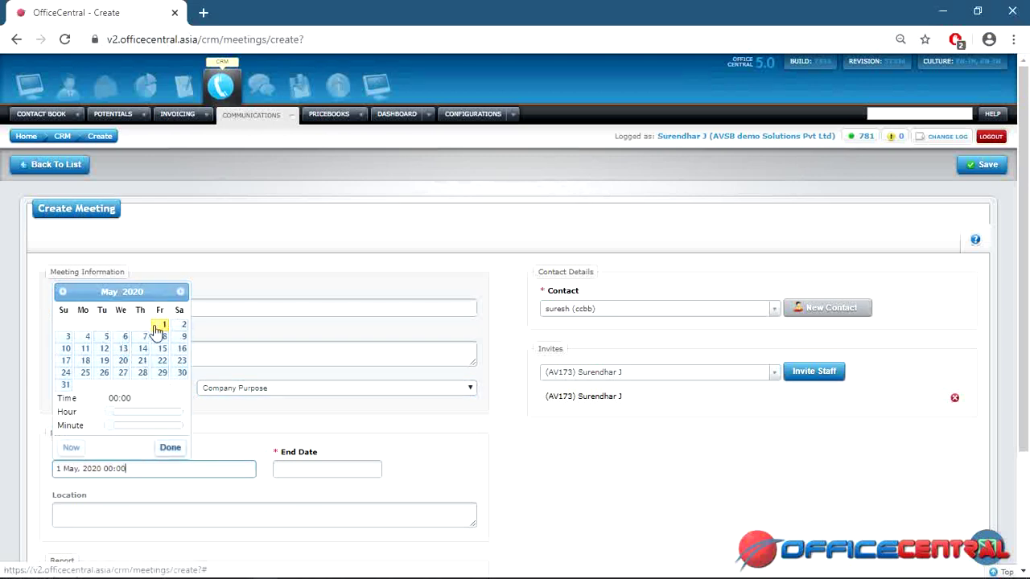
# Set both the start and end dates to 4 May 2020.
pyautogui.click(89, 344)
pyautogui.click(170, 449)
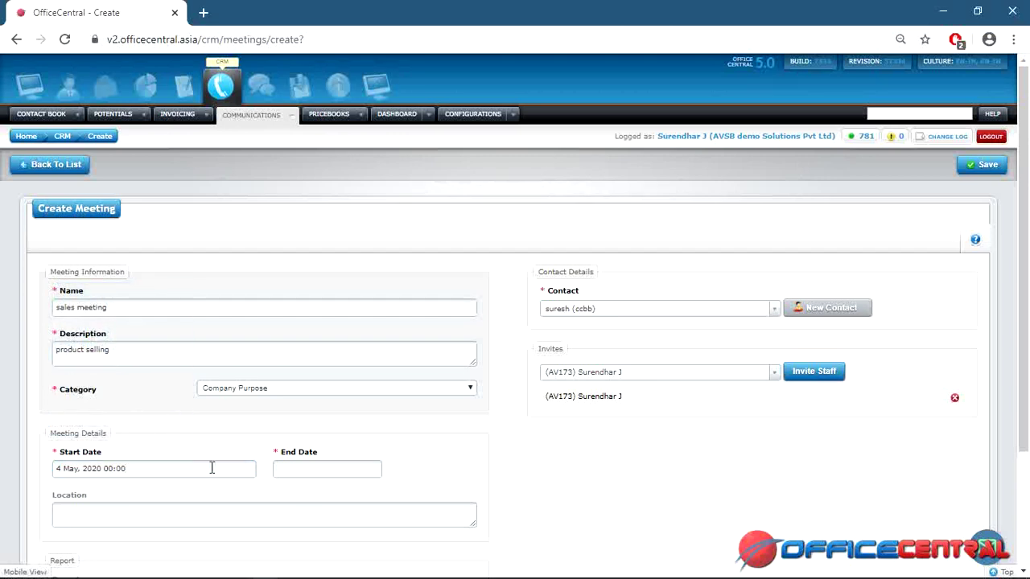
pyautogui.click(299, 469)
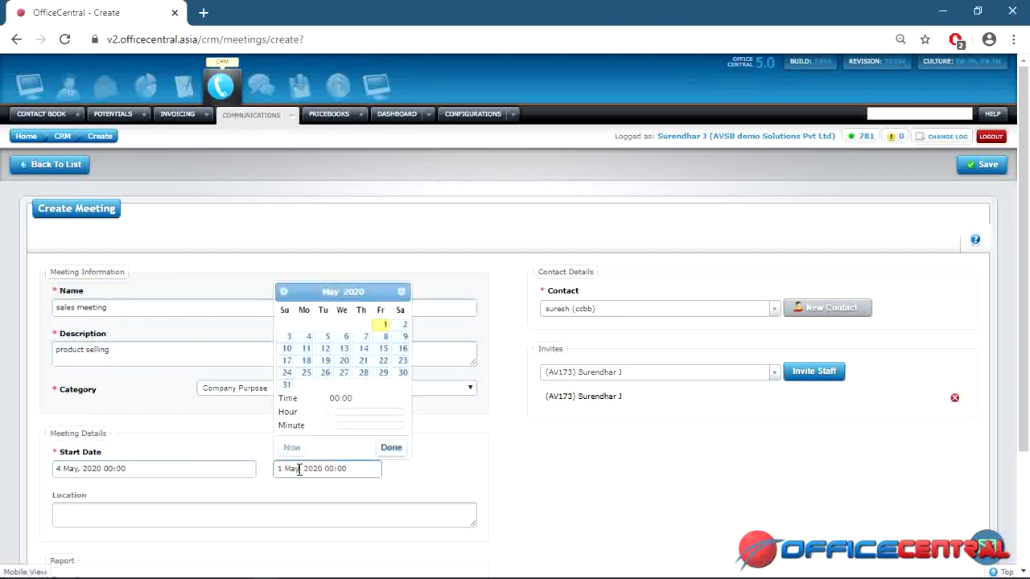
pyautogui.click(308, 336)
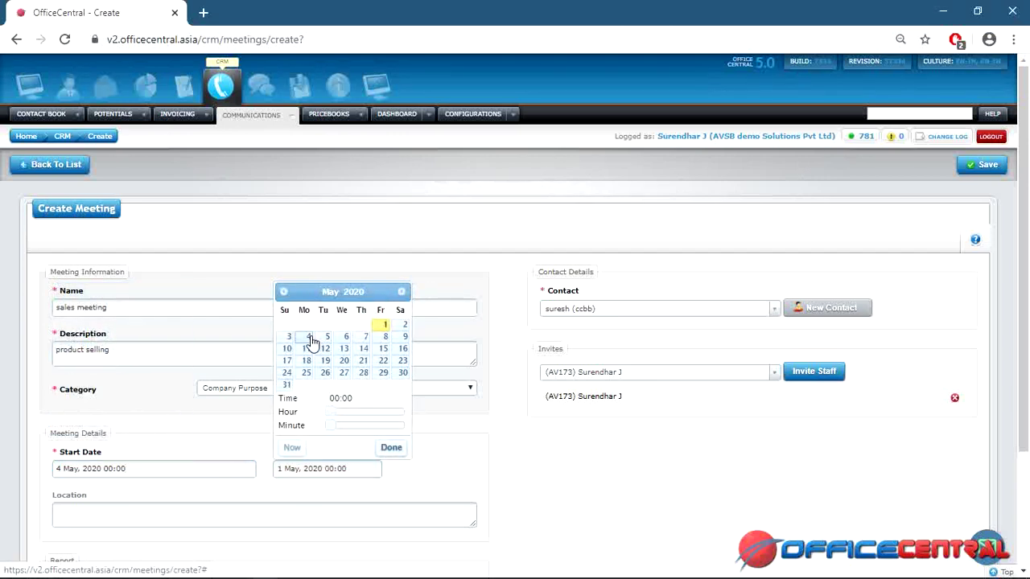
pyautogui.click(387, 449)
# Enter the location 'chennai' and save the meeting.
pyautogui.click(261, 509)
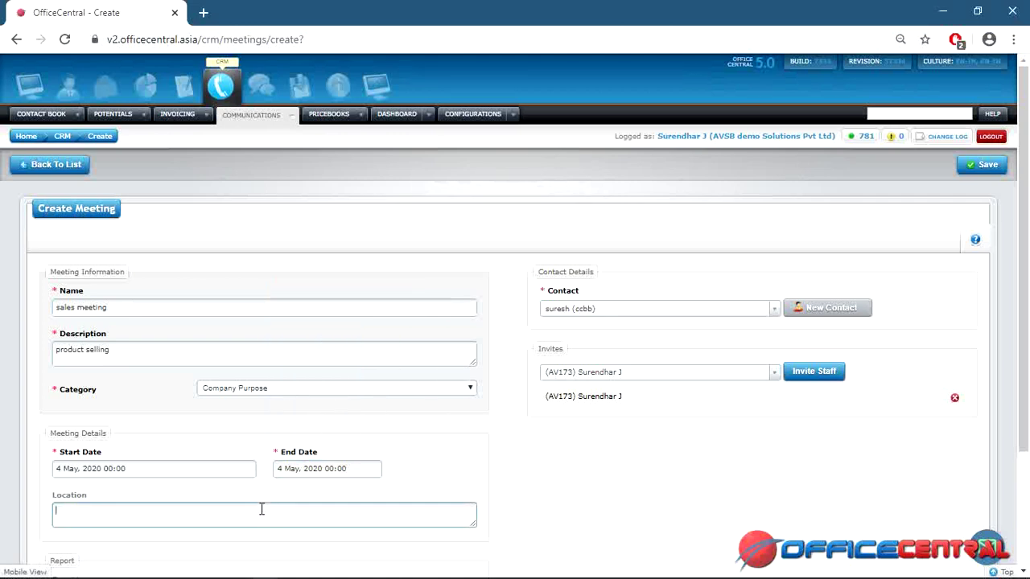
pyautogui.write('ennai')
pyautogui.scroll(-2, 1028, 283)
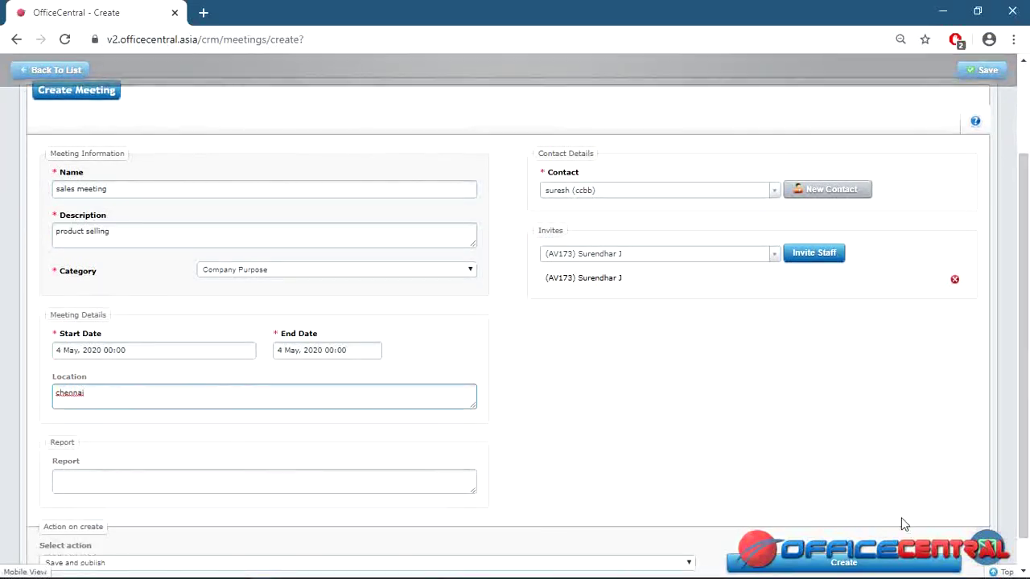
pyautogui.scroll(2, 971, 216)
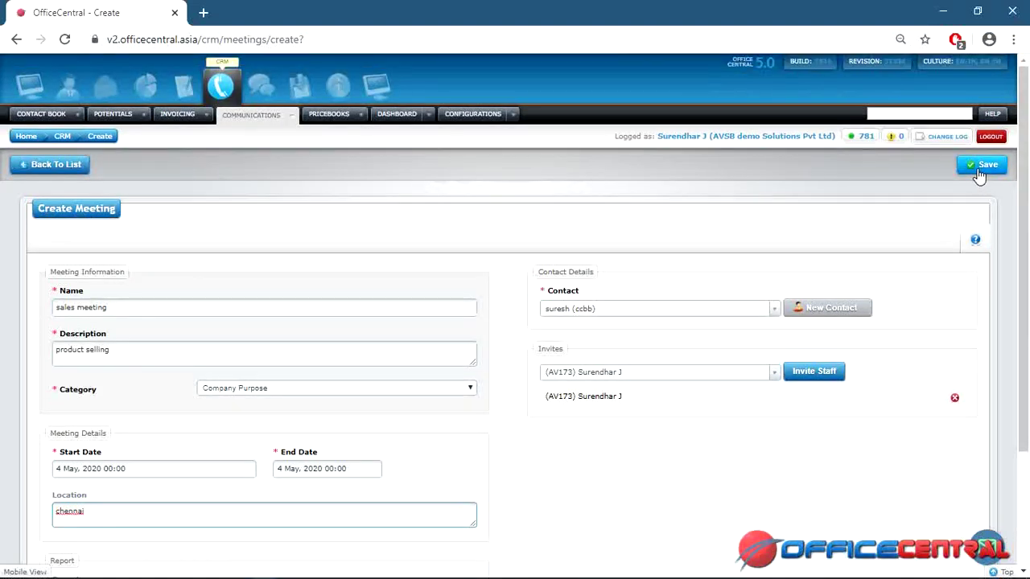
pyautogui.click(979, 174)
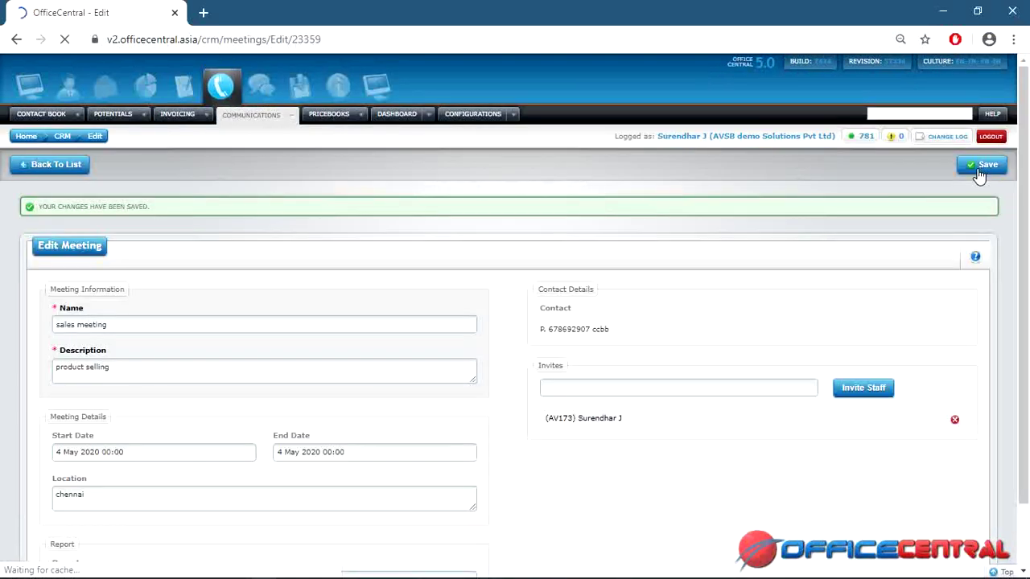
# Return to the Meetings list to see MEETING/2020/5 at the top.
pyautogui.click(53, 167)
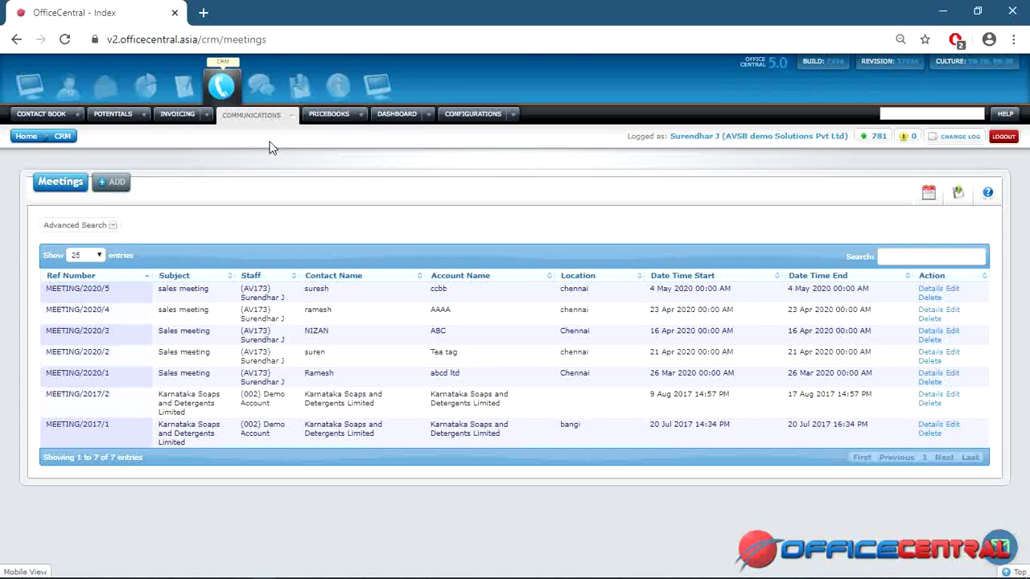
# Open a new quotation form numbered QUOT/2020/5 from the Invoicing Quotations menu.
pyautogui.click(207, 114)
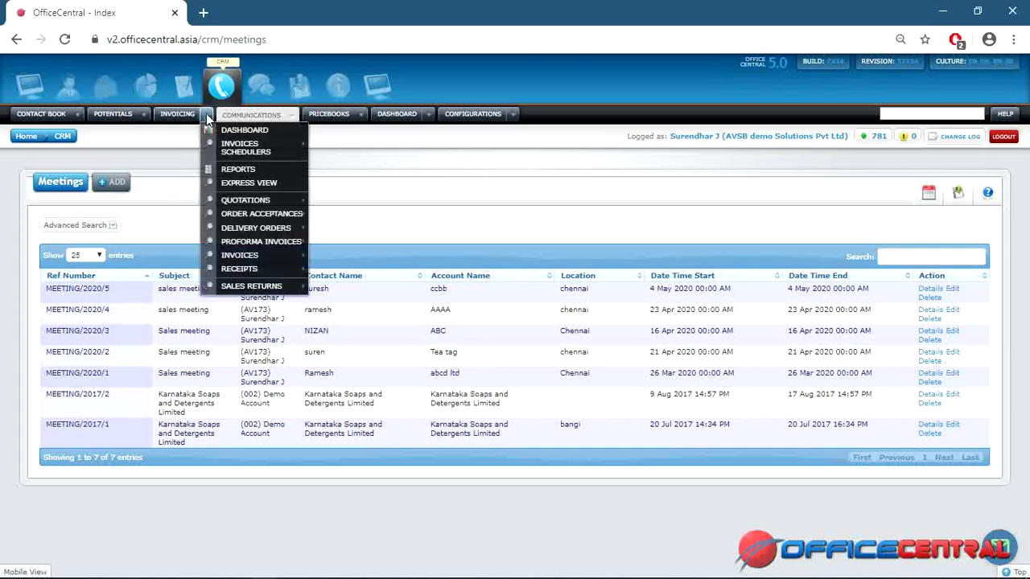
pyautogui.moveTo(236, 208)
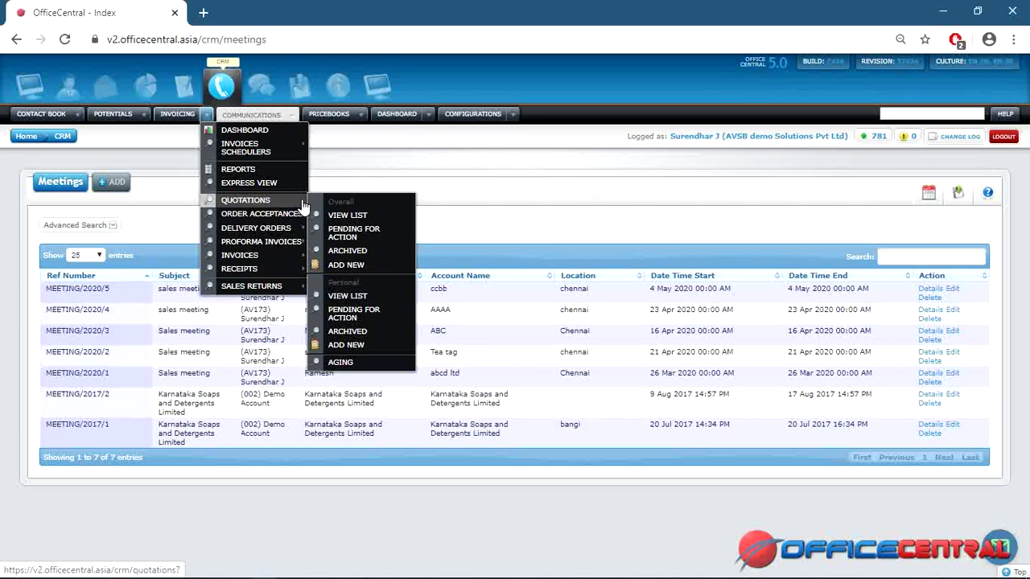
pyautogui.click(350, 266)
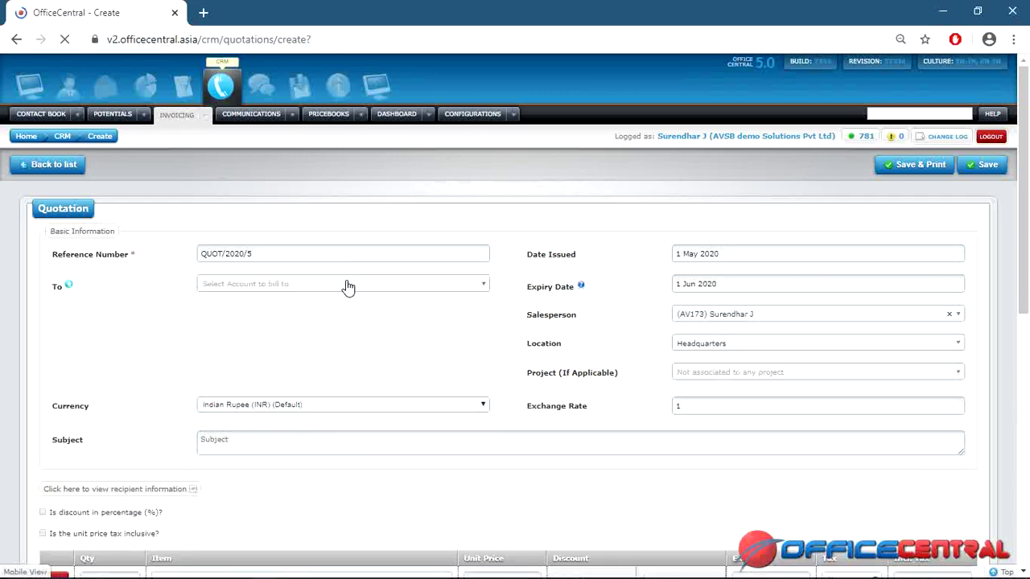
# Bill the quotation to the ccbb account with subject 'quotation'.
pyautogui.click(346, 288)
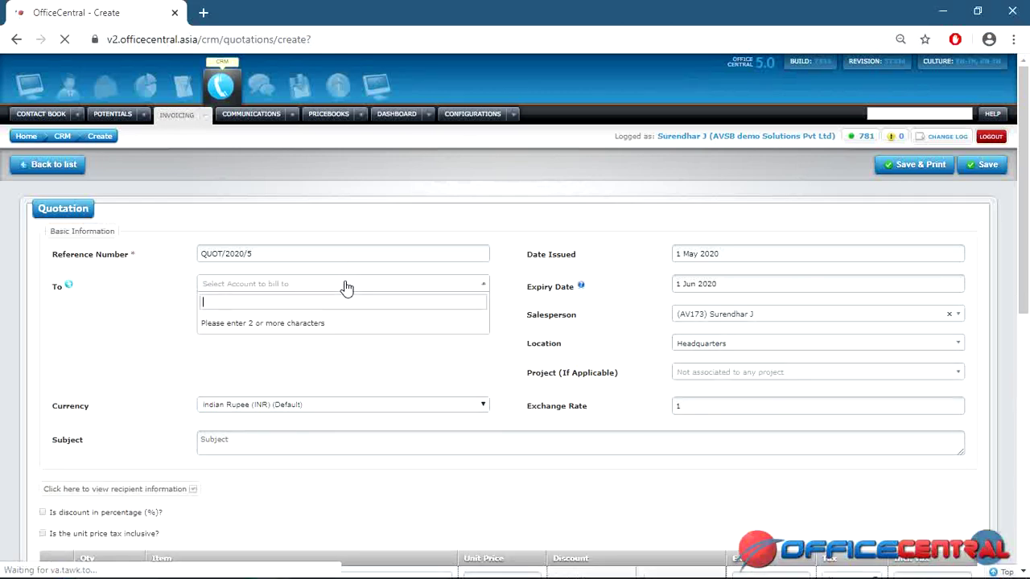
pyautogui.write('sure')
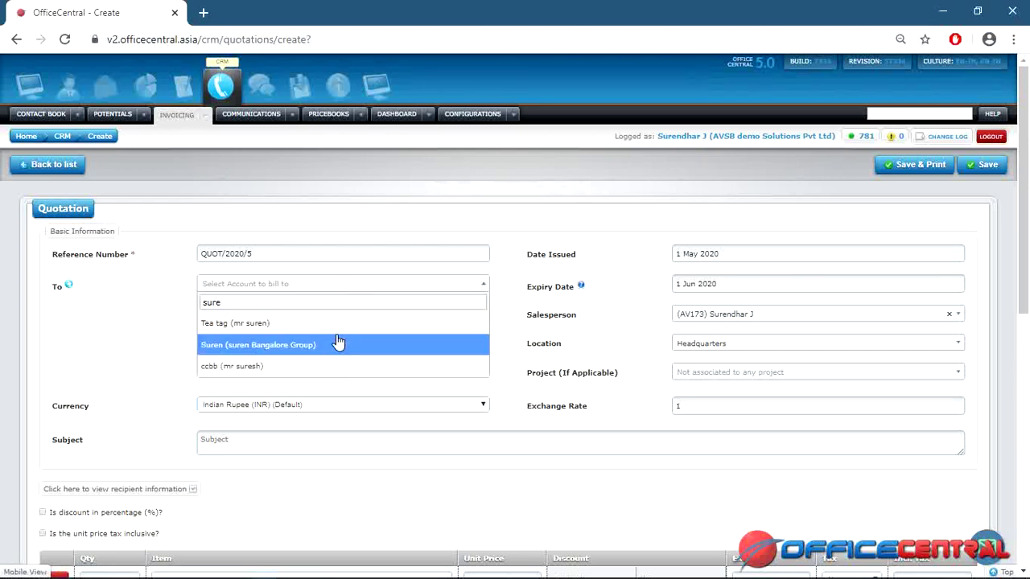
pyautogui.click(336, 367)
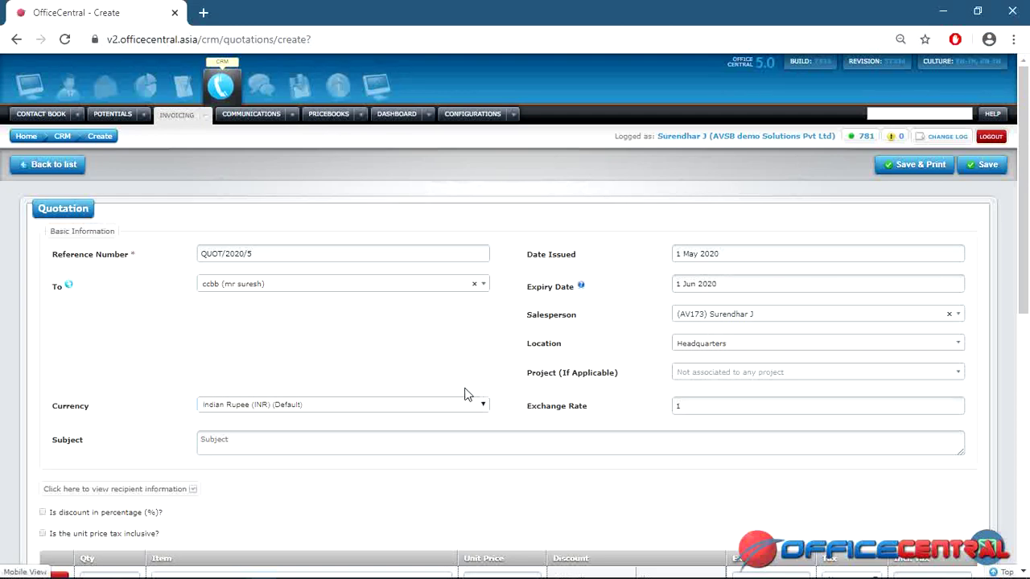
pyautogui.click(394, 443)
pyautogui.write('q')
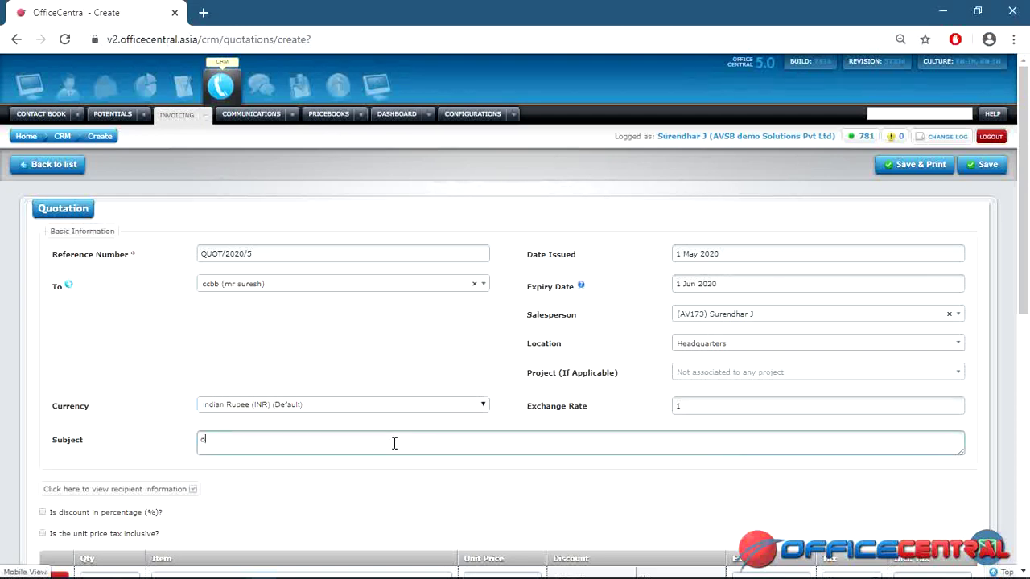
pyautogui.write('uotation')
# Add a (777) Laptop line item priced at 70,000.00.
pyautogui.scroll(-3, 596, 321)
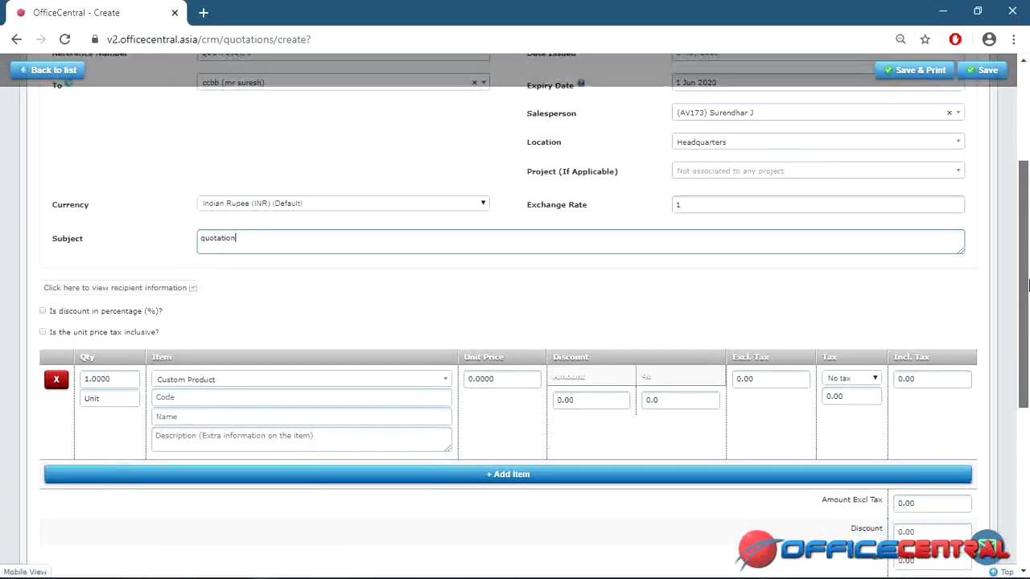
pyautogui.click(262, 376)
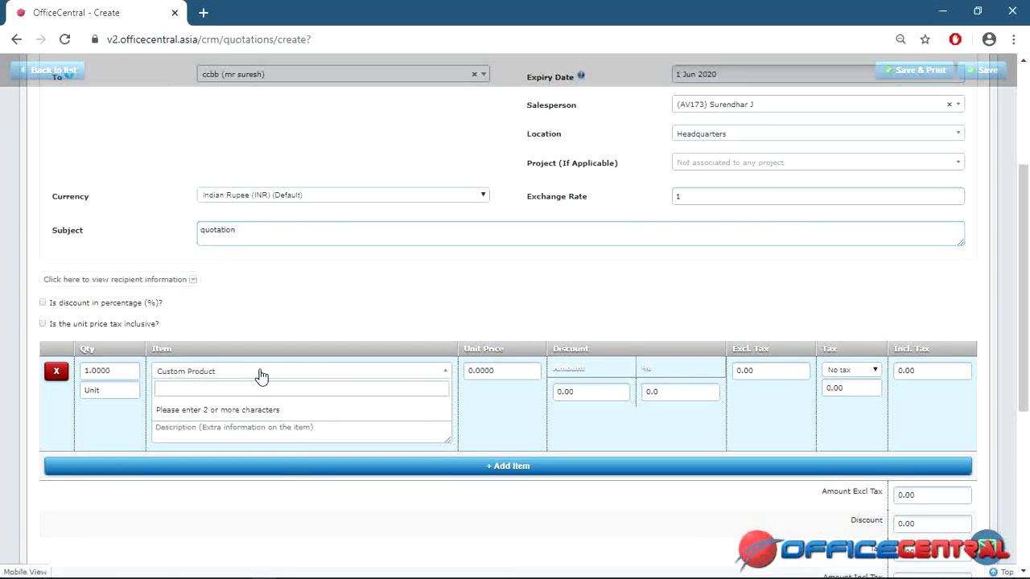
pyautogui.write('lap')
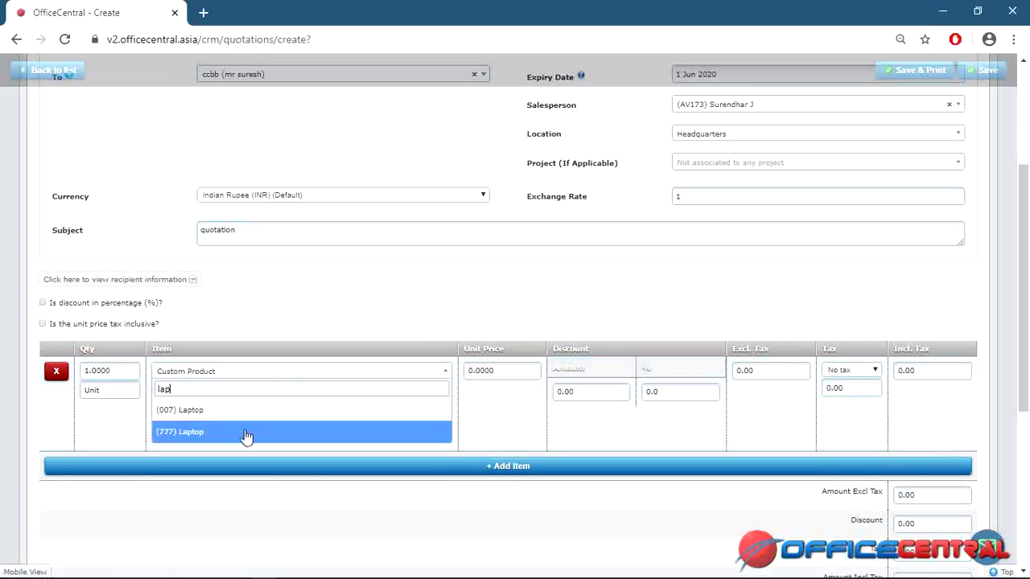
pyautogui.click(246, 433)
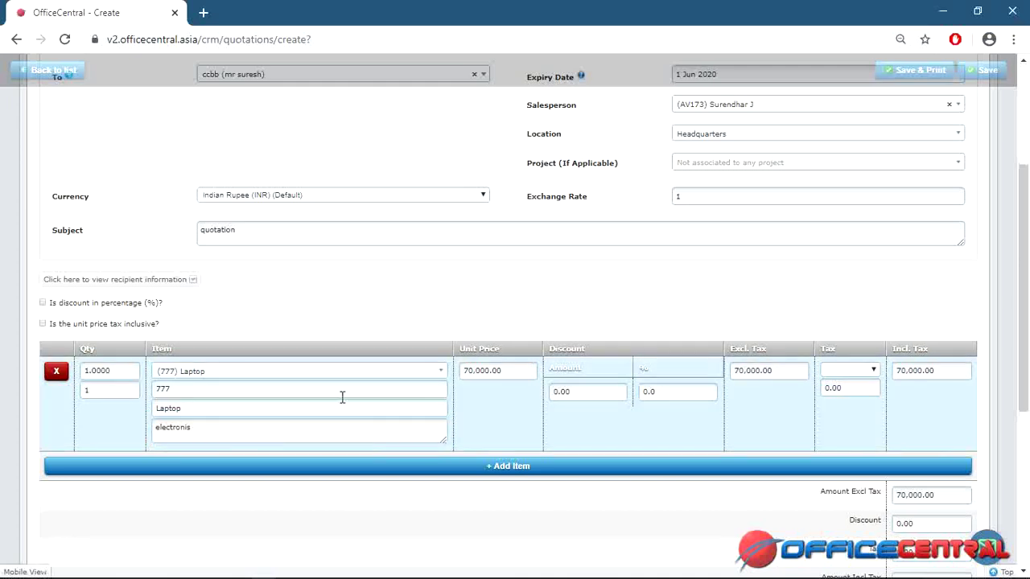
pyautogui.click(294, 431)
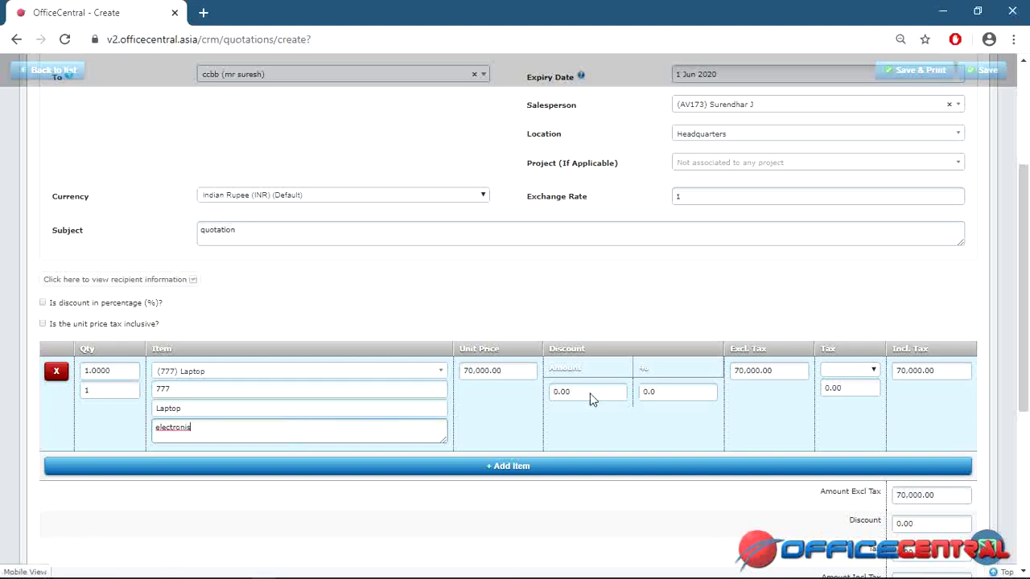
pyautogui.scroll(3, 1028, 164)
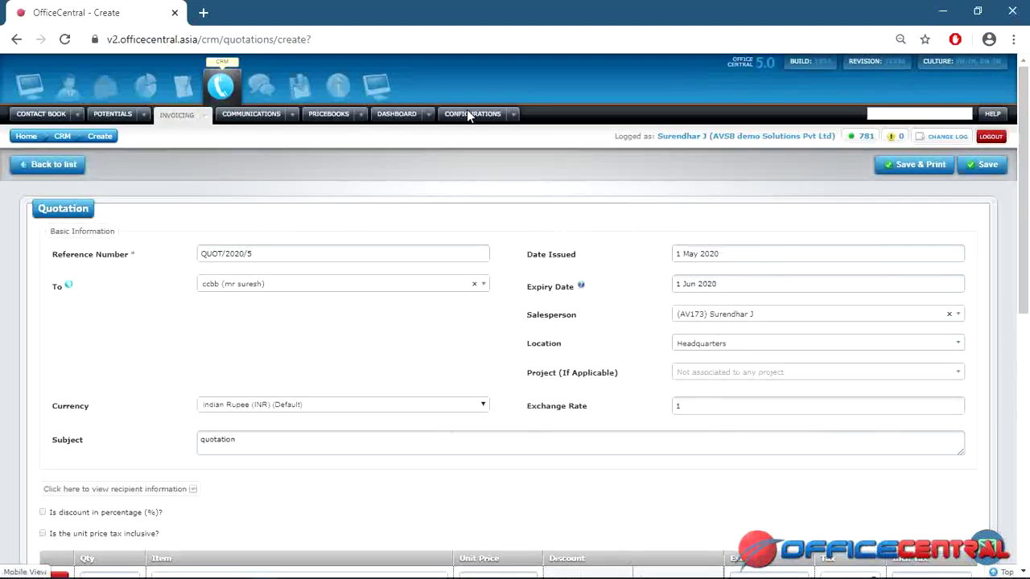
# Browse the Pricebook and Inventory menu, then scroll the quotation form back to the top.
pyautogui.click(361, 115)
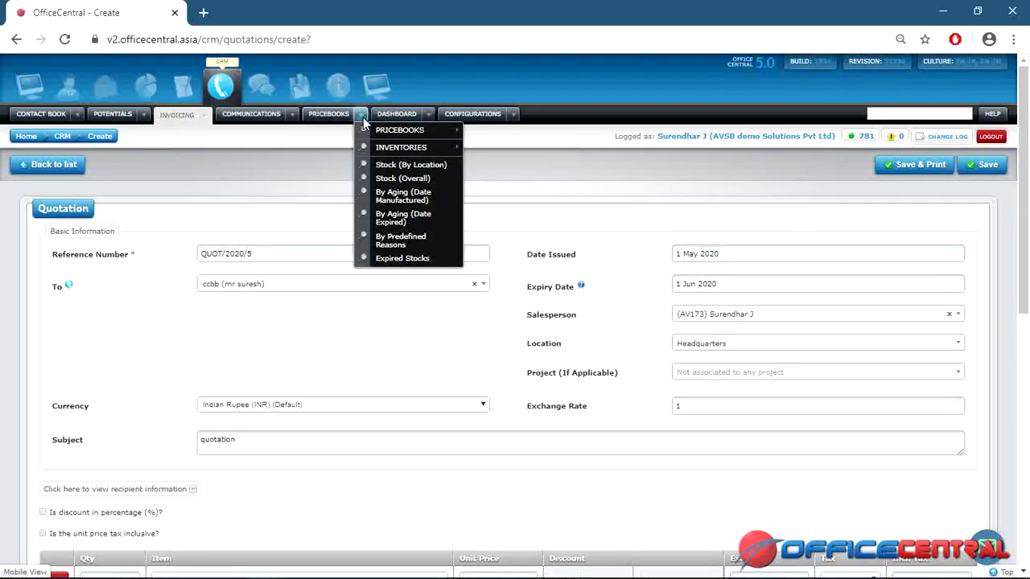
pyautogui.moveTo(373, 130)
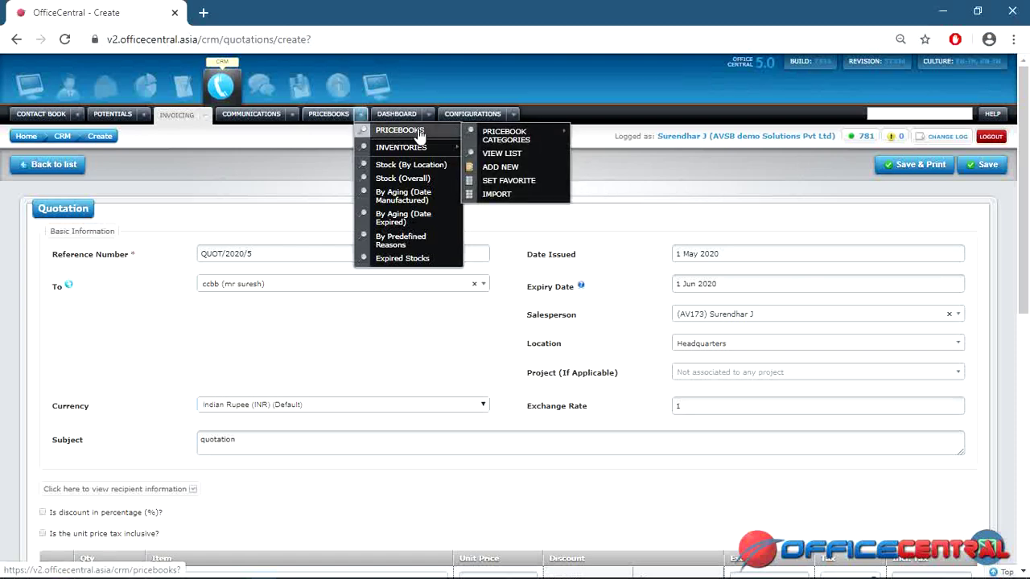
pyautogui.click(361, 115)
pyautogui.moveTo(391, 131)
pyautogui.moveTo(503, 143)
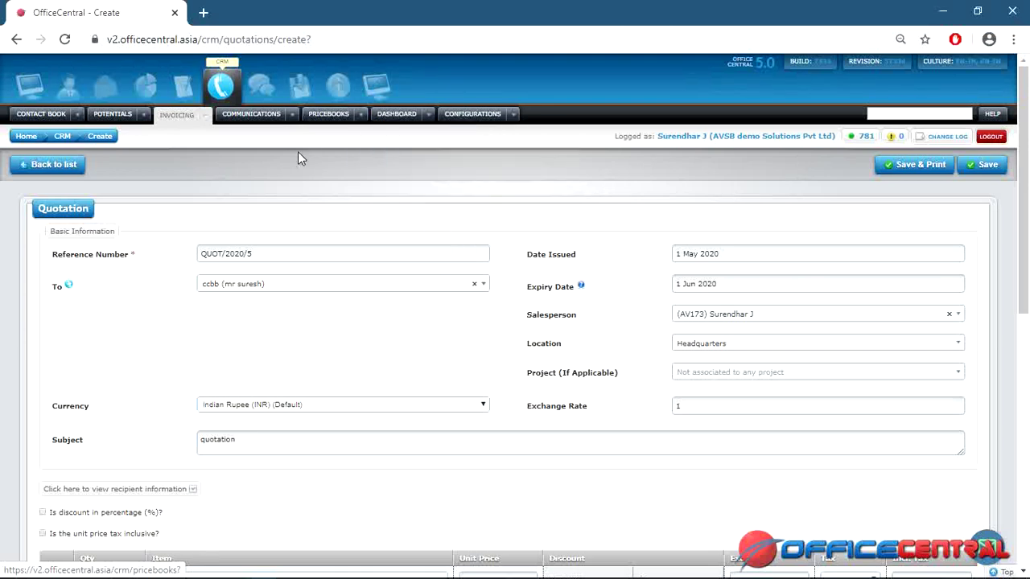
pyautogui.moveTo(360, 118)
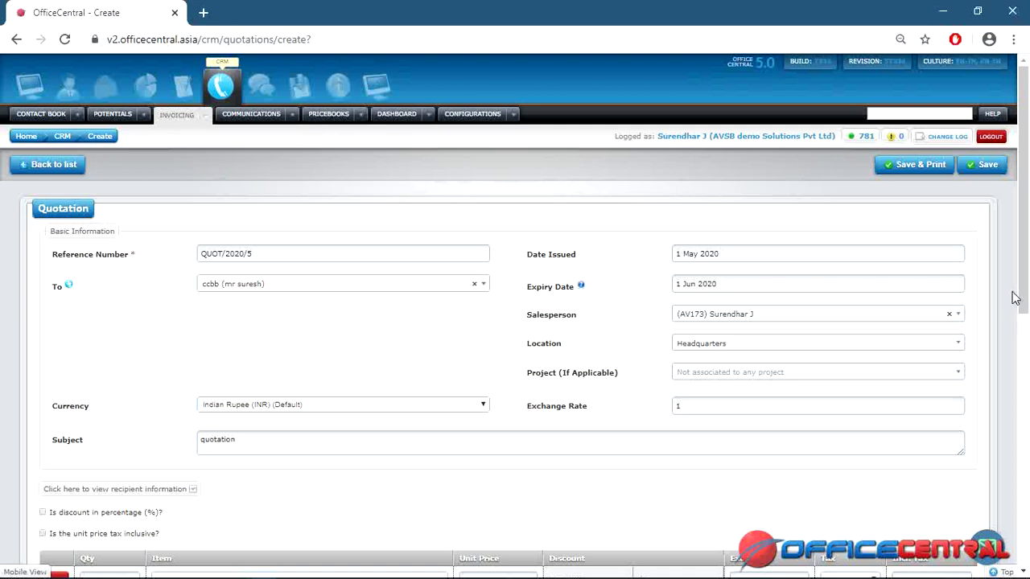
pyautogui.moveTo(1022, 271); pyautogui.dragTo(1027, 420)
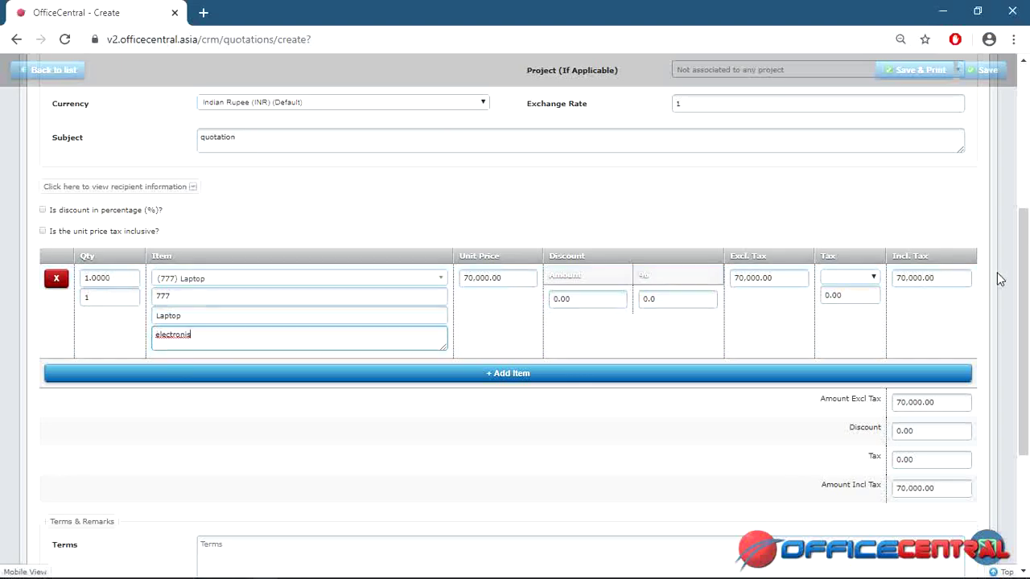
pyautogui.moveTo(1028, 292); pyautogui.dragTo(1027, 412)
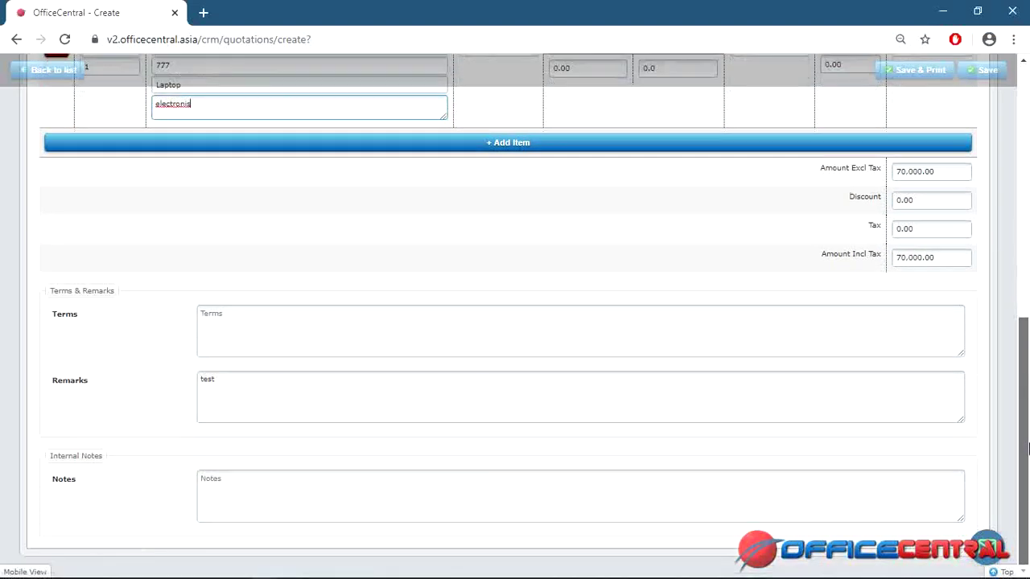
pyautogui.moveTo(1027, 449); pyautogui.dragTo(1028, 193)
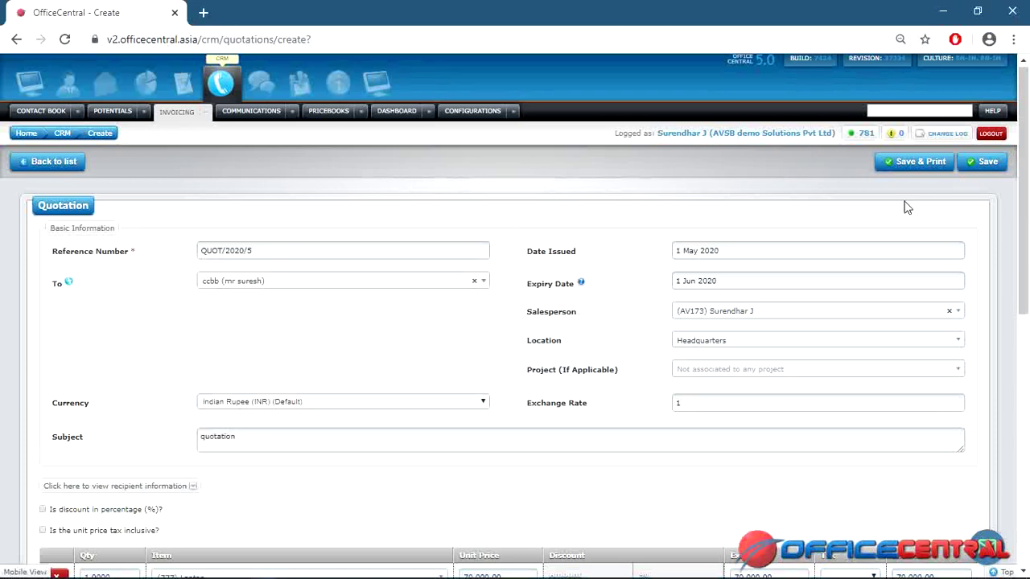
# Save quotation QUOT/2020/5 and close its print preview without printing.
pyautogui.click(924, 166)
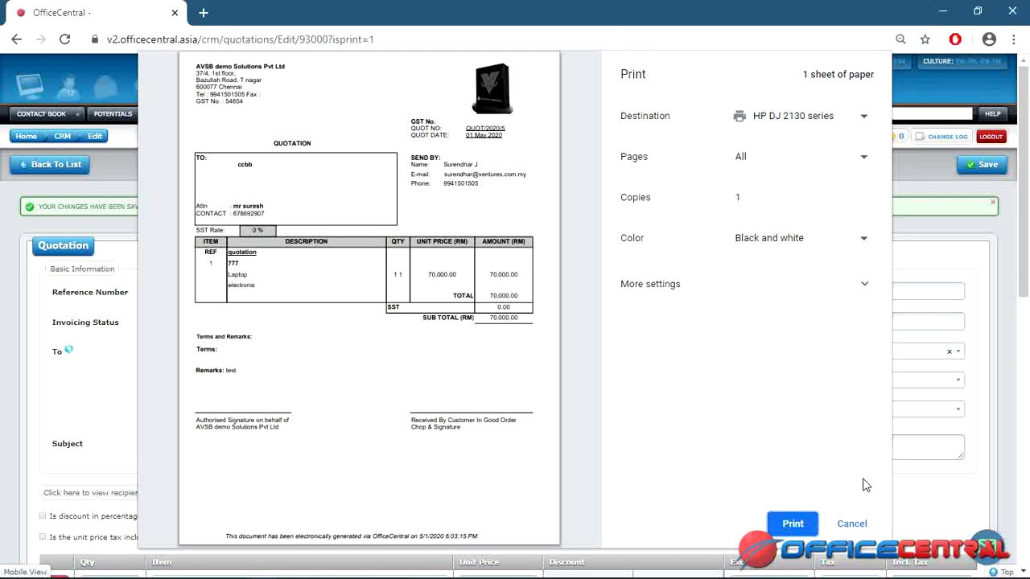
pyautogui.click(853, 525)
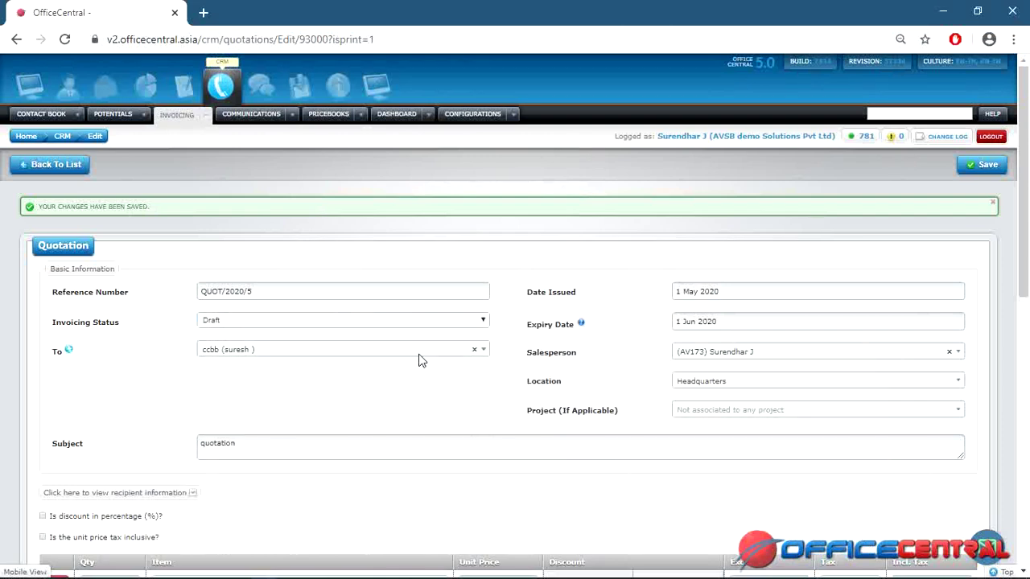
# Finalize quotation QUOT/2020/5 from the quotations list and confirm it.
pyautogui.click(81, 166)
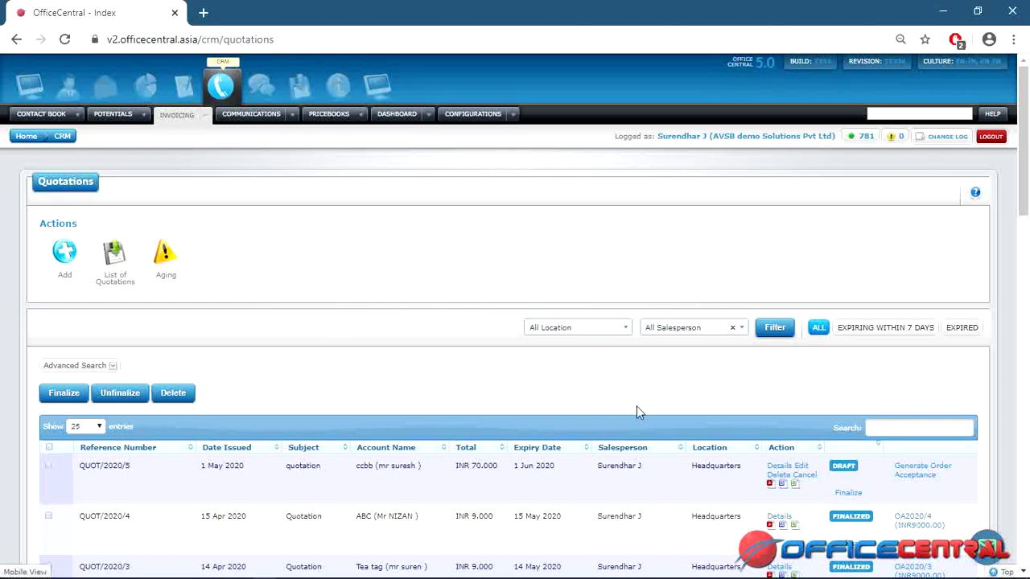
pyautogui.click(862, 494)
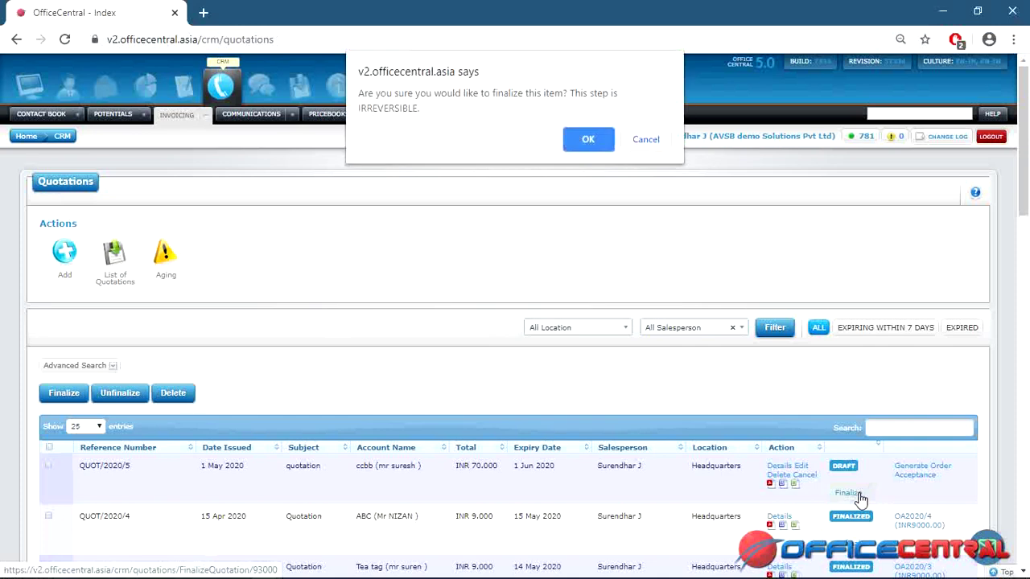
pyautogui.click(600, 142)
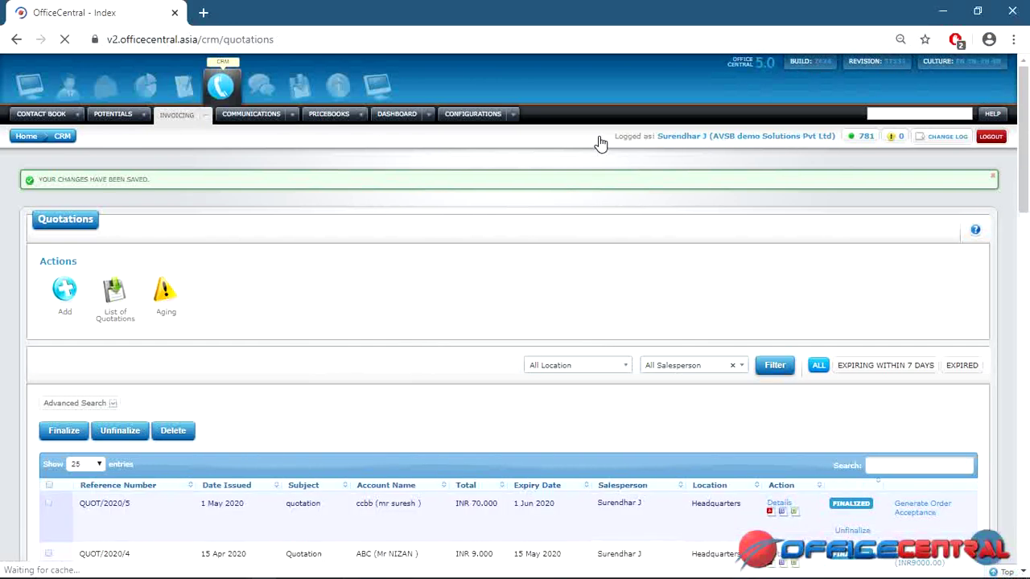
pyautogui.click(206, 116)
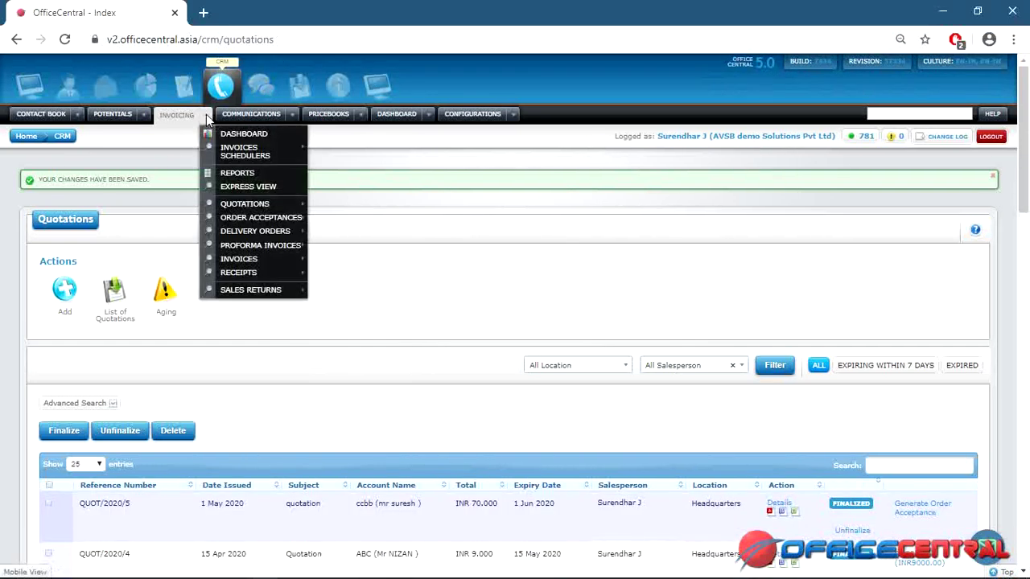
# Generate order acceptance OA2020/5 for ccbb from quotation QUOT/2020/5.
pyautogui.moveTo(276, 222)
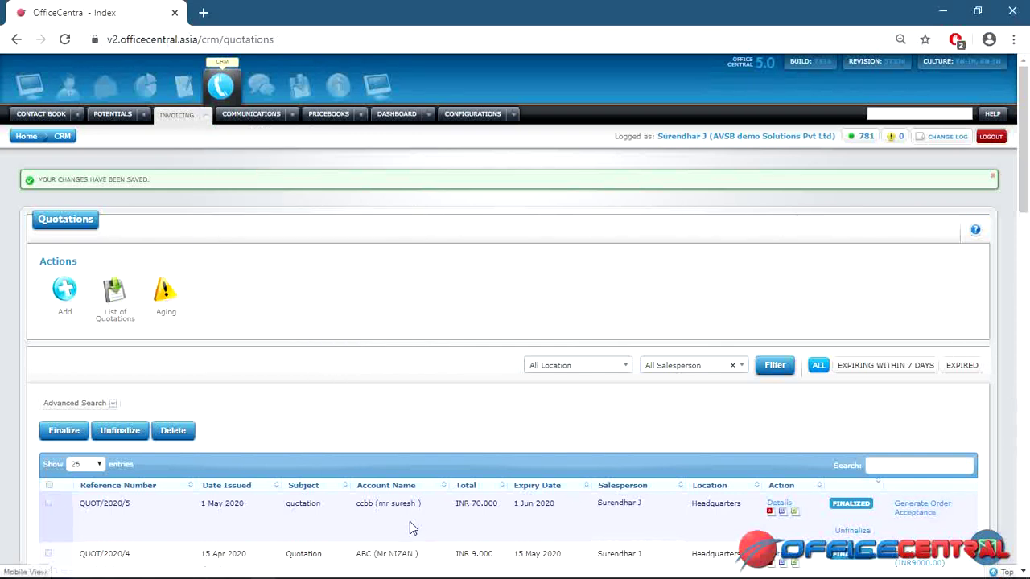
pyautogui.click(925, 513)
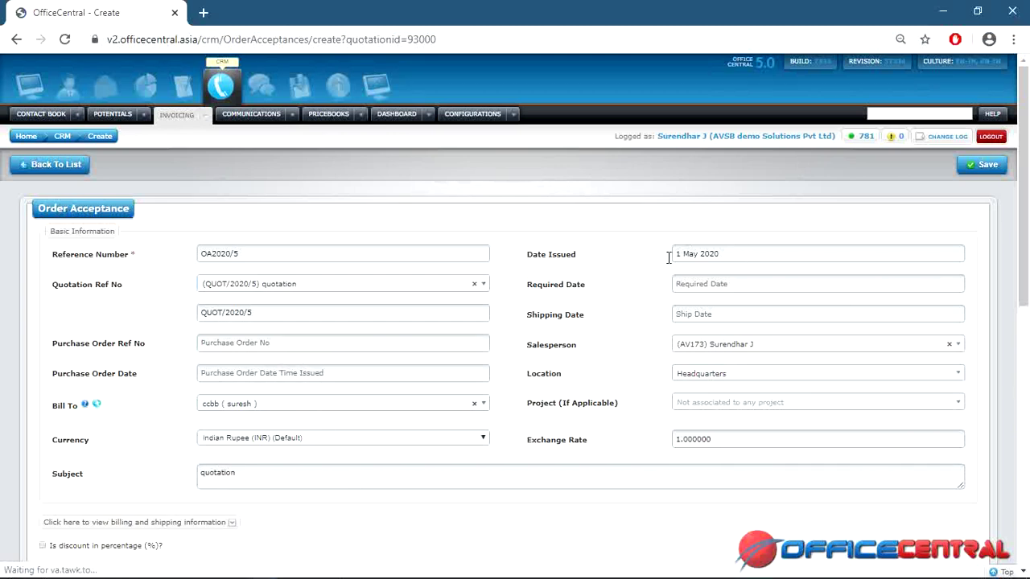
# Set required date 7 May 2020, shipping date 6 May 2020 and subject 'oa'.
pyautogui.click(722, 289)
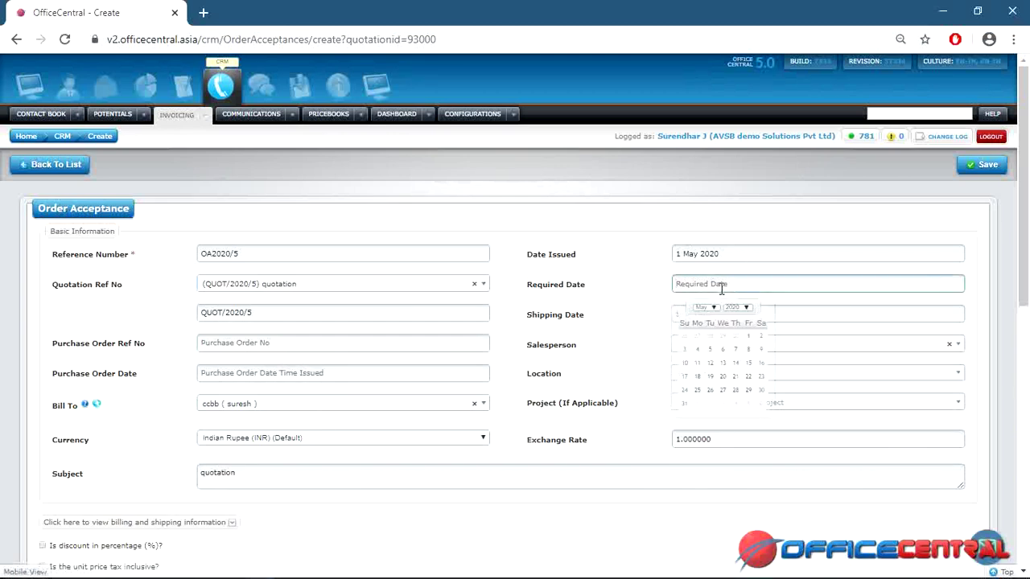
pyautogui.click(735, 351)
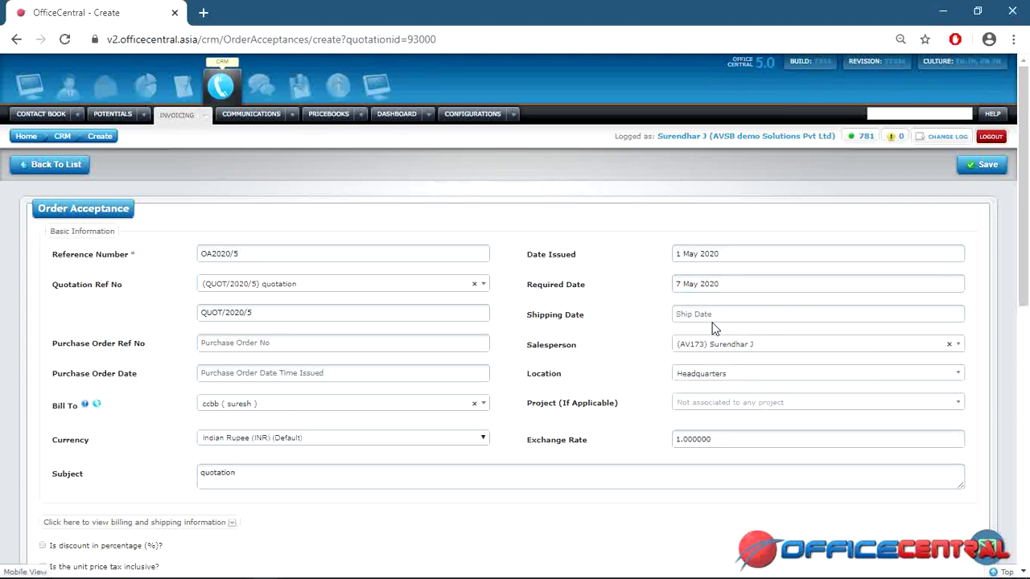
pyautogui.scroll(-1, 1014, 219)
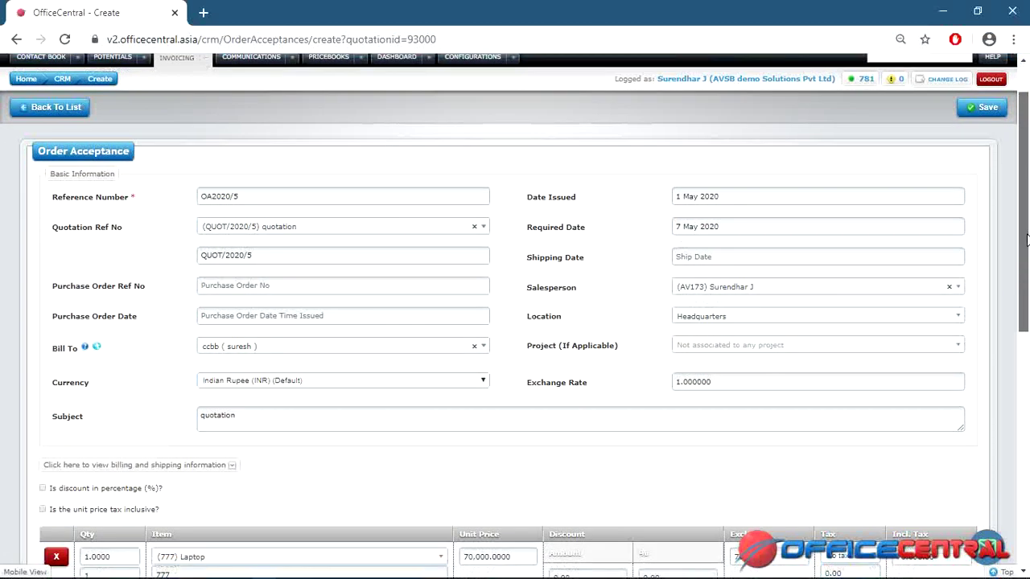
pyautogui.click(763, 257)
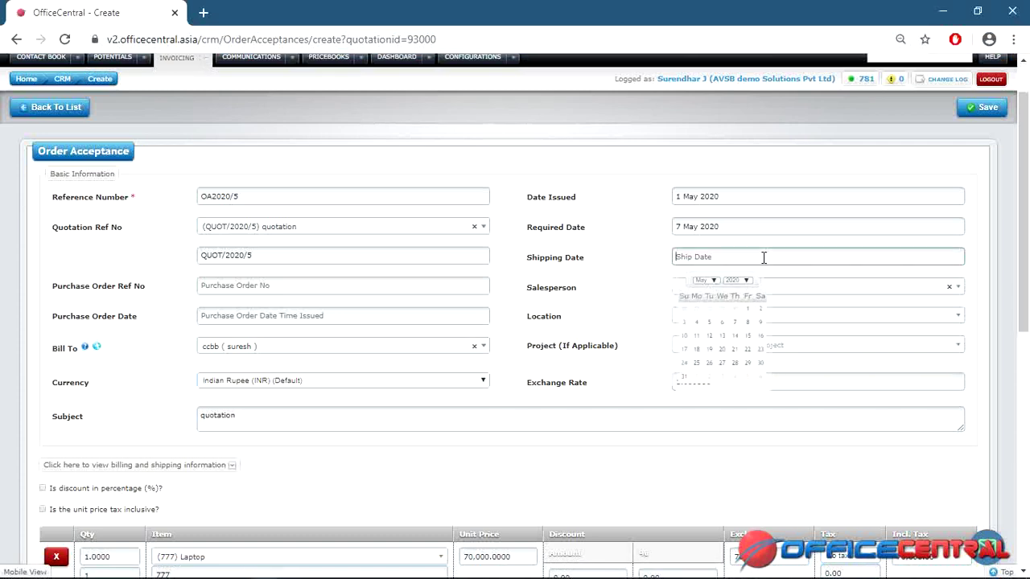
pyautogui.click(725, 324)
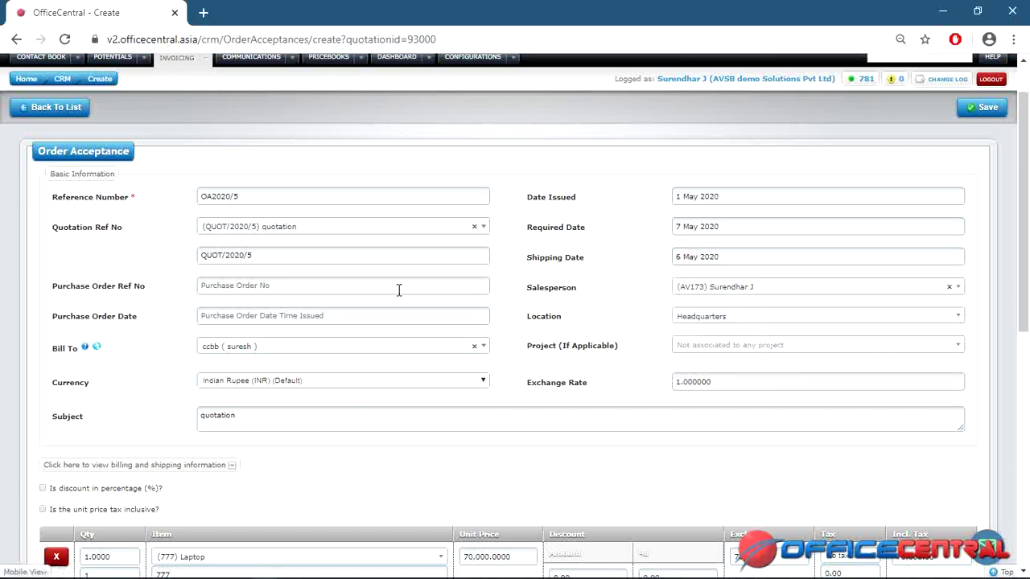
pyautogui.click(404, 409)
pyautogui.press('BackSpace')
pyautogui.press('BackSpace')
pyautogui.press('BackSpace')
pyautogui.press('BackSpace')
pyautogui.press('BackSpace')
pyautogui.press('BackSpace')
pyautogui.press('BackSpace')
pyautogui.press('BackSpace')
pyautogui.press('BackSpace')
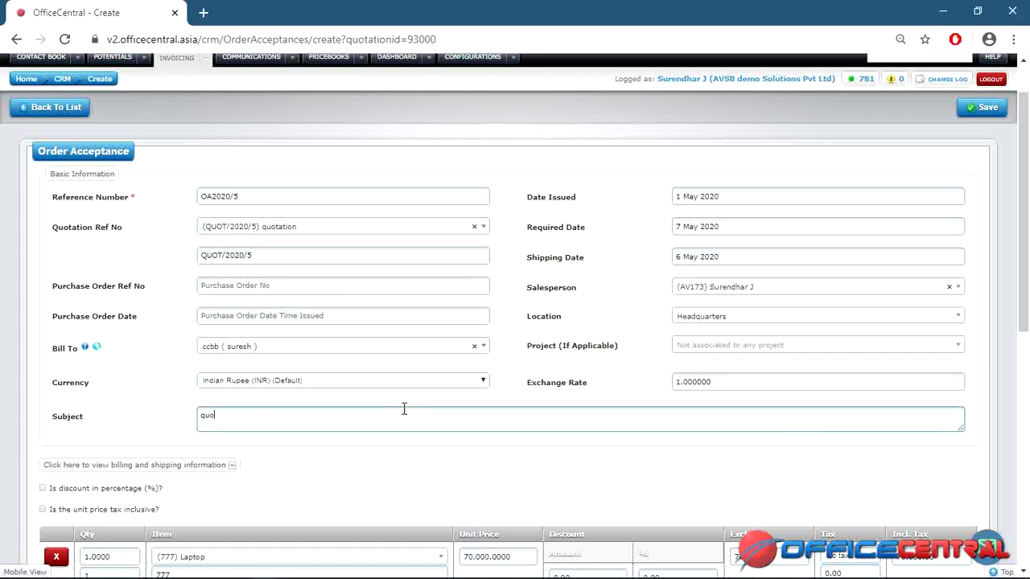
pyautogui.write('oal')
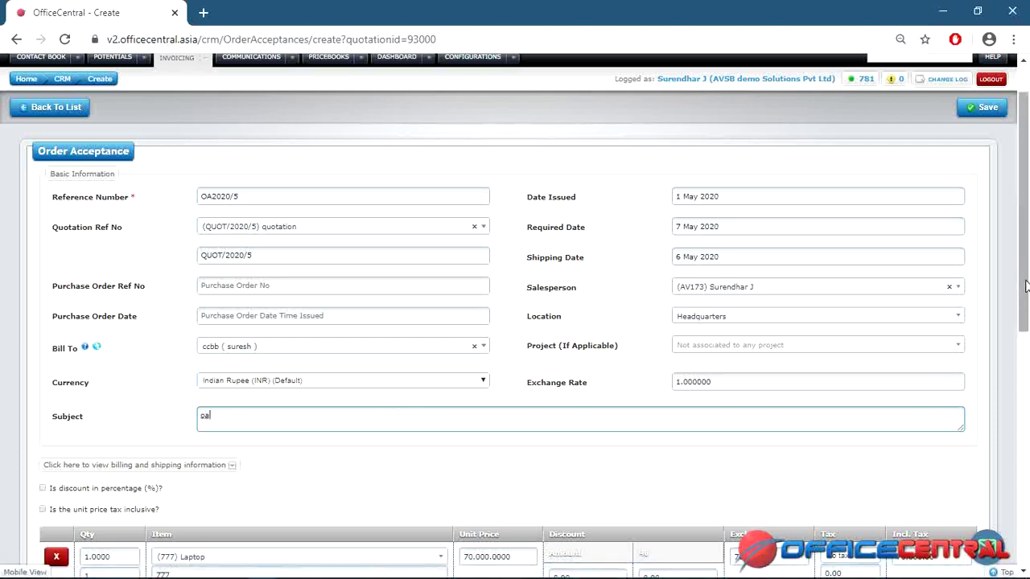
# Save OA2020/5 and return to the Order Acceptances list.
pyautogui.scroll(-2, 1026, 286)
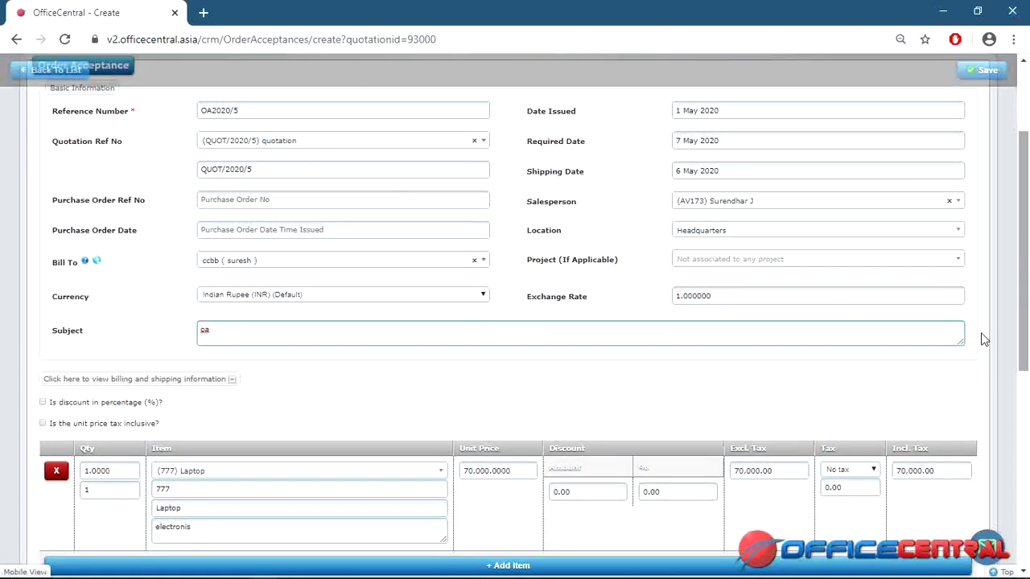
pyautogui.moveTo(1027, 265); pyautogui.dragTo(1026, 457)
pyautogui.scroll(6, 1028, 457)
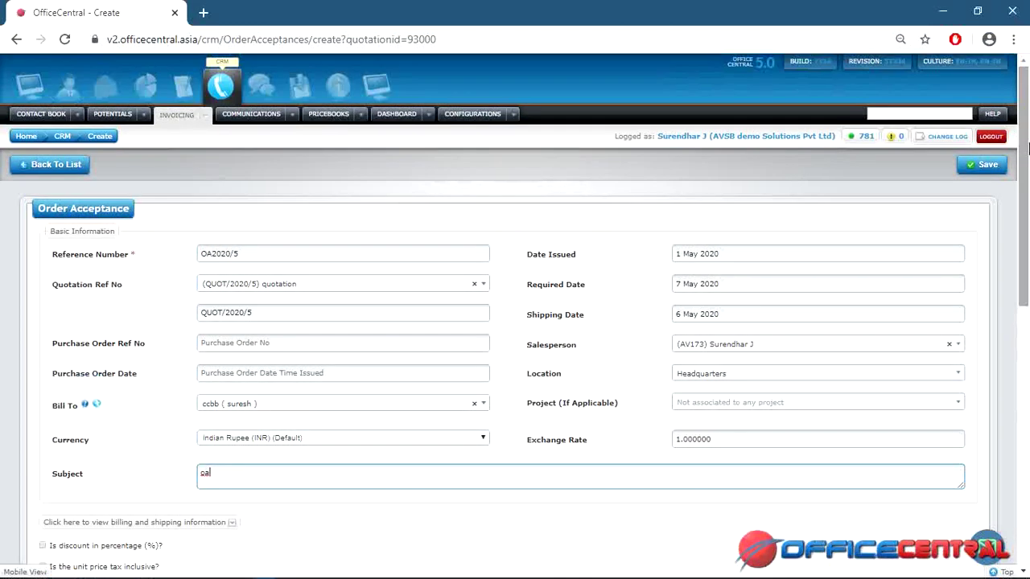
pyautogui.click(983, 169)
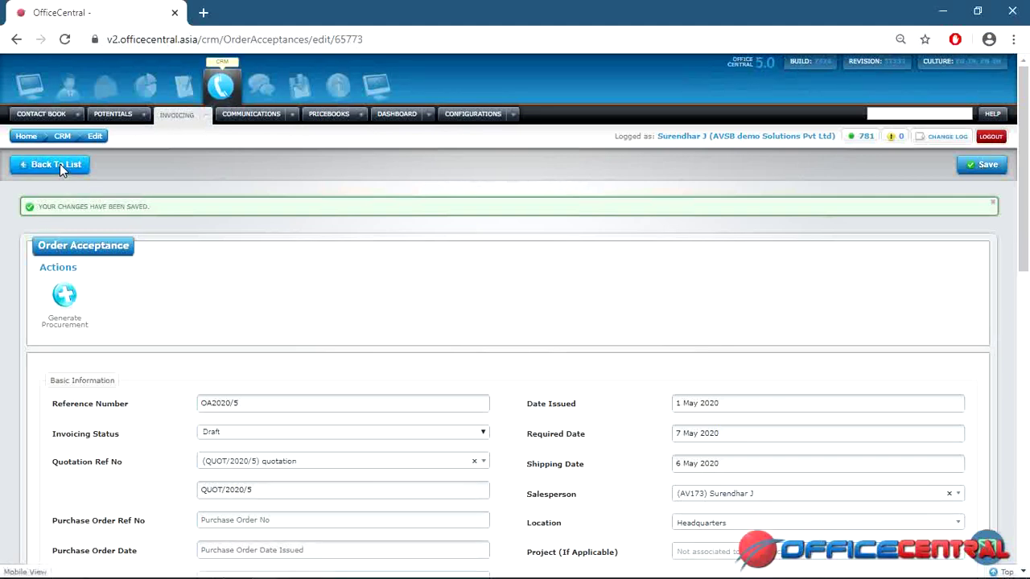
pyautogui.click(60, 164)
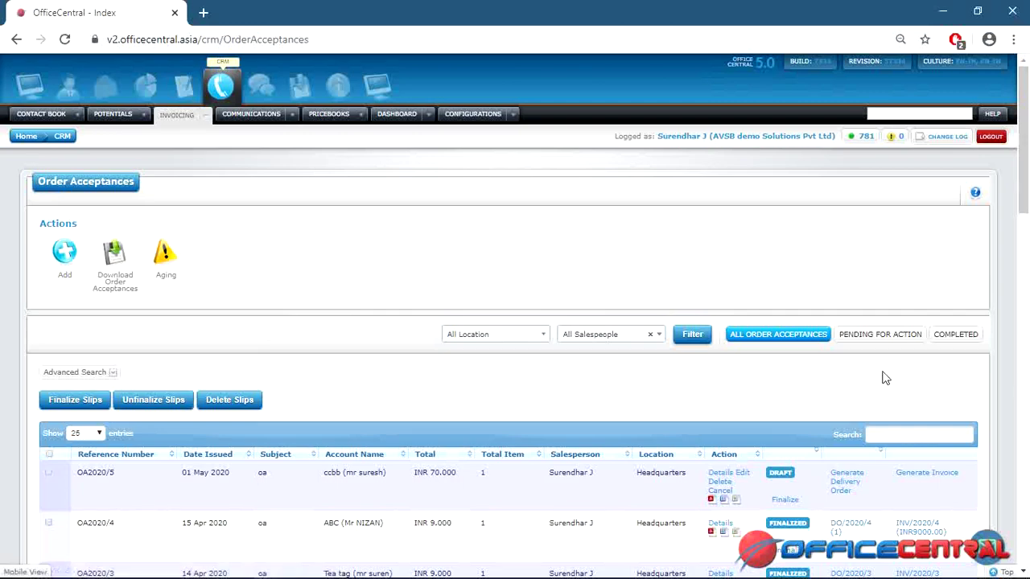
# Finalize order acceptance OA2020/5 and confirm the finalization with OK.
pyautogui.scroll(-2, 1028, 207)
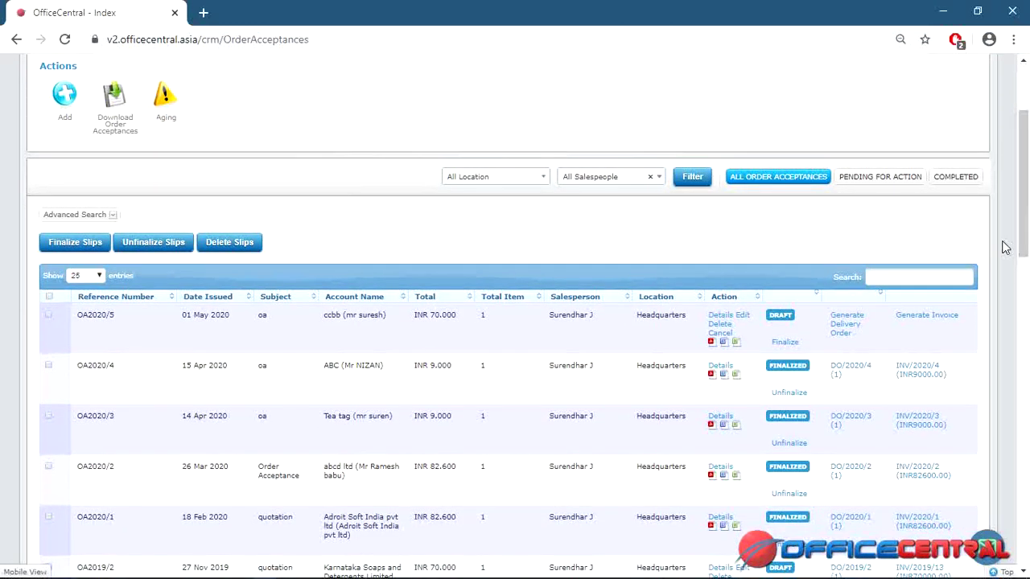
pyautogui.click(784, 344)
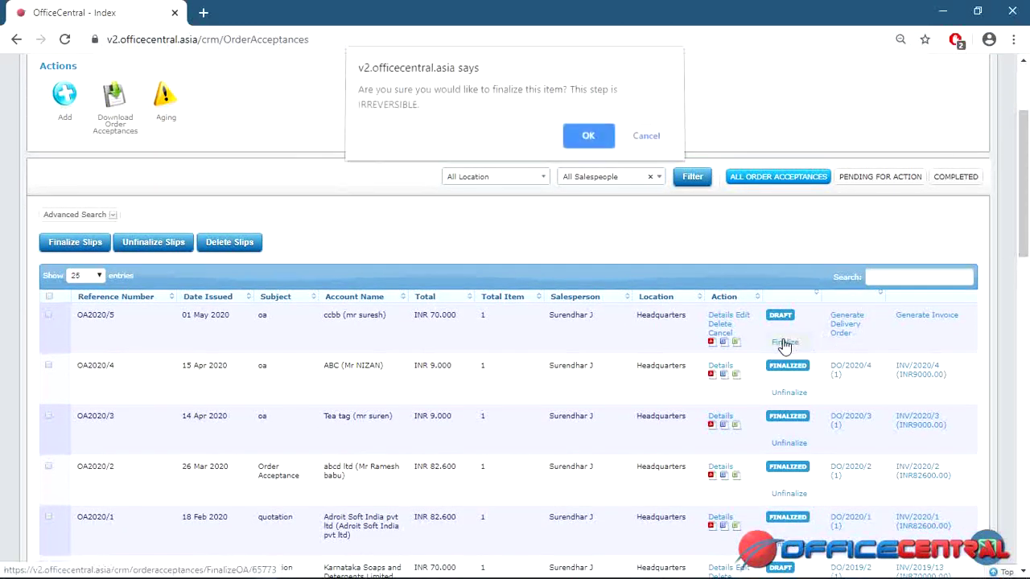
pyautogui.click(584, 140)
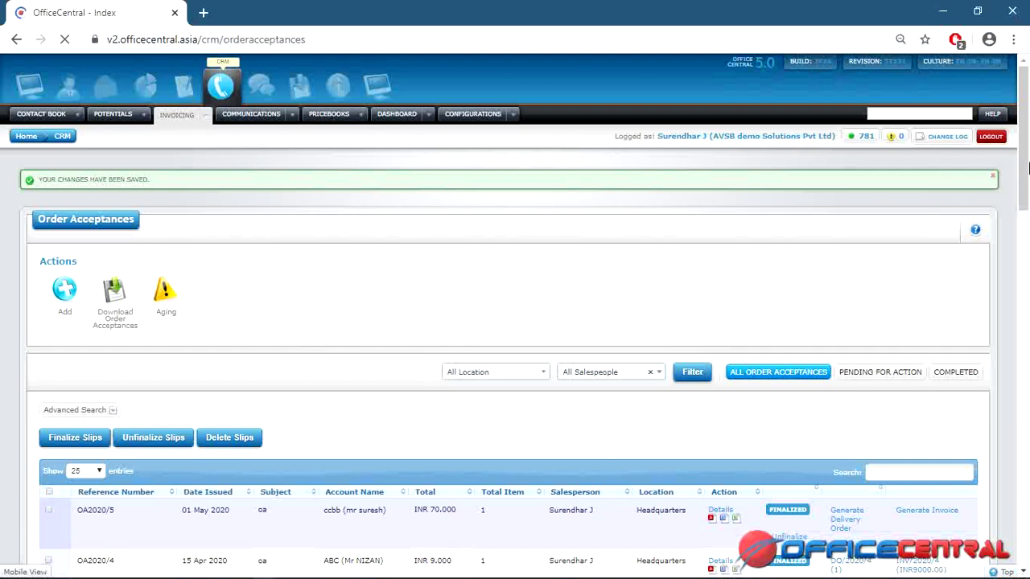
pyautogui.moveTo(1027, 161); pyautogui.dragTo(1027, 211)
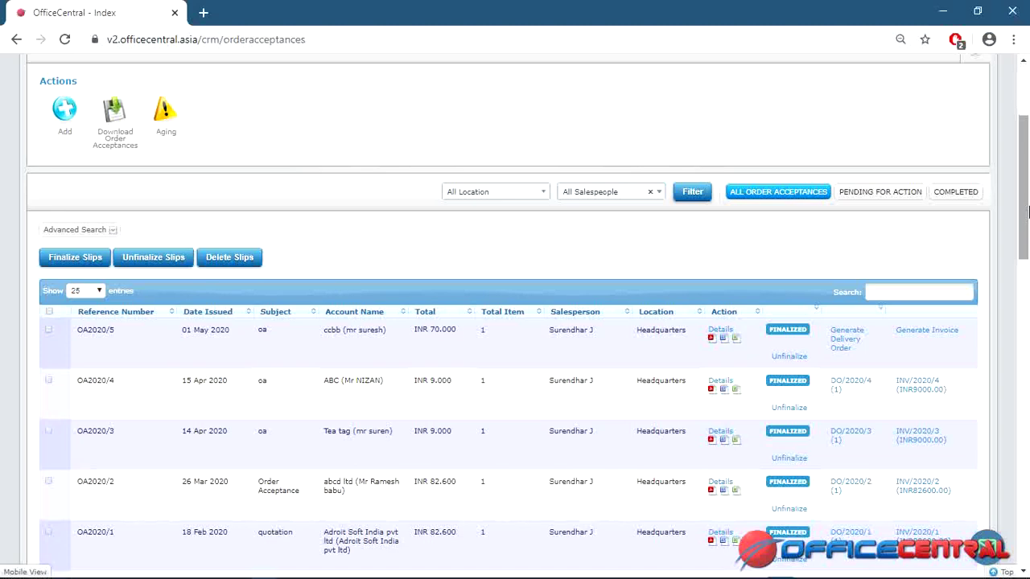
pyautogui.moveTo(1025, 210); pyautogui.dragTo(1026, 213)
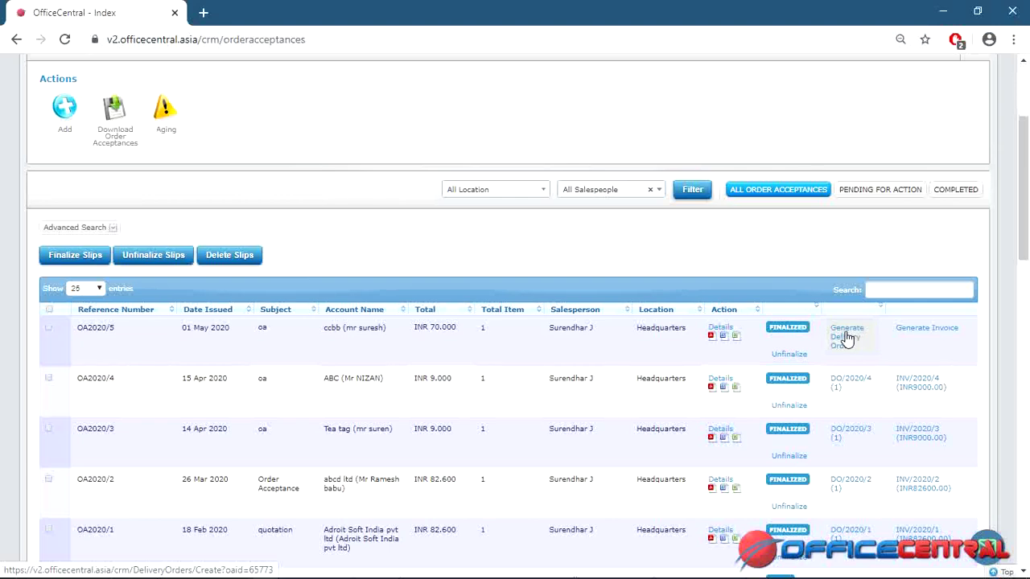
# Generate DO/2020/5 from OA2020/5 with subject 'd', save it and return to the list.
pyautogui.click(846, 336)
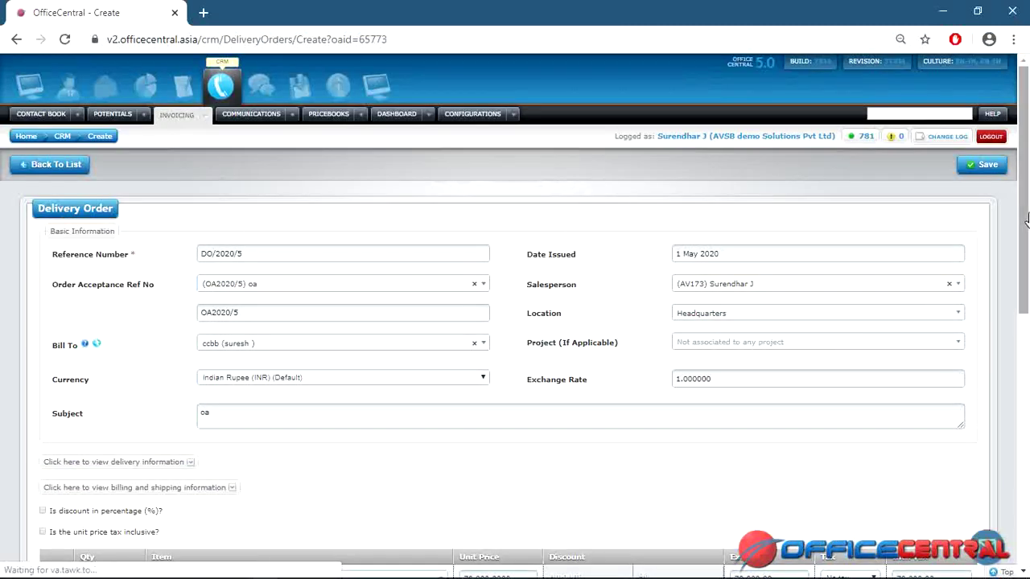
pyautogui.scroll(-1, 1027, 217)
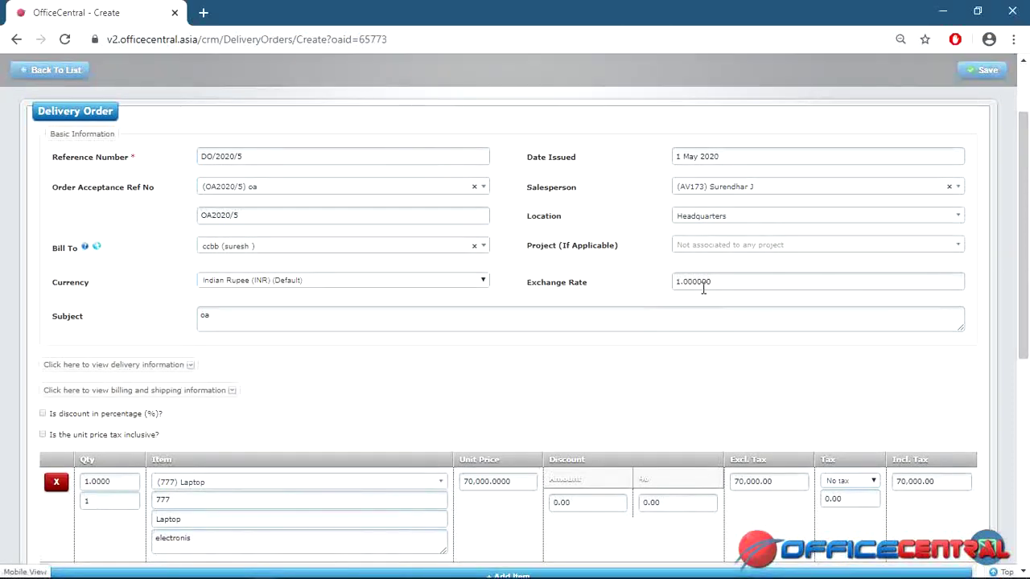
pyautogui.click(389, 323)
pyautogui.hotkey('ctrl', 'a')
pyautogui.press('BackSpace')
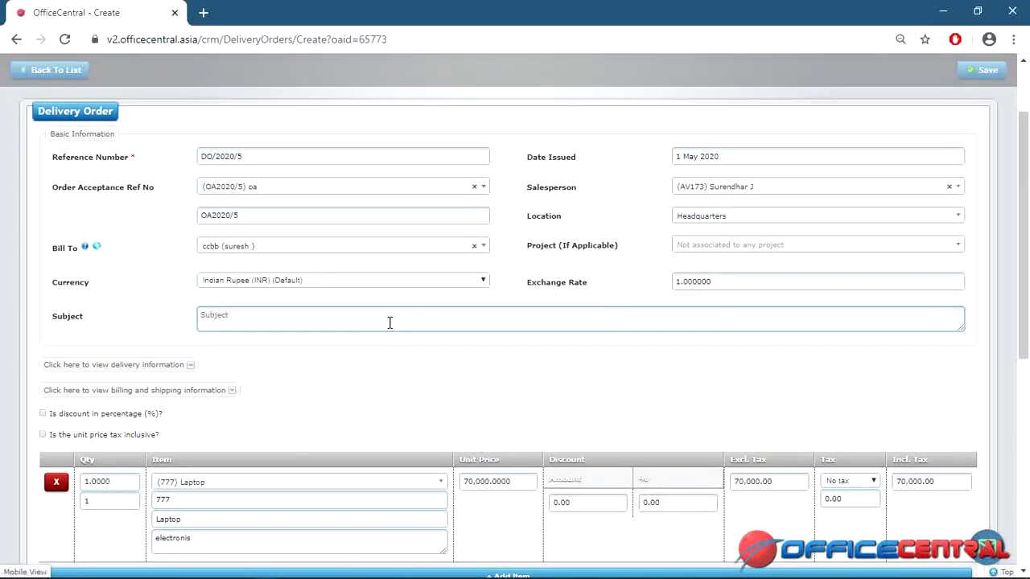
pyautogui.write('do')
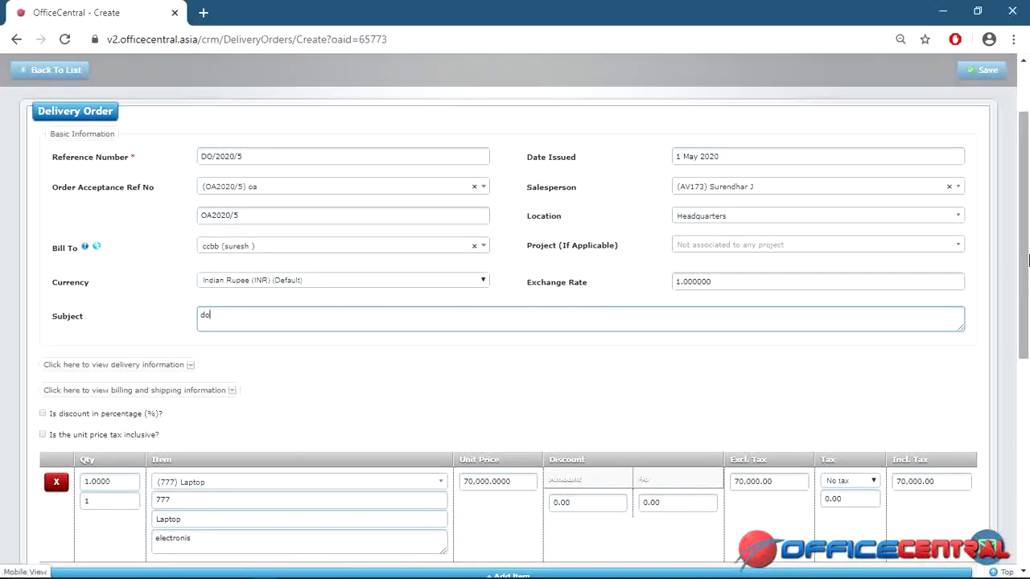
pyautogui.scroll(1, 1027, 185)
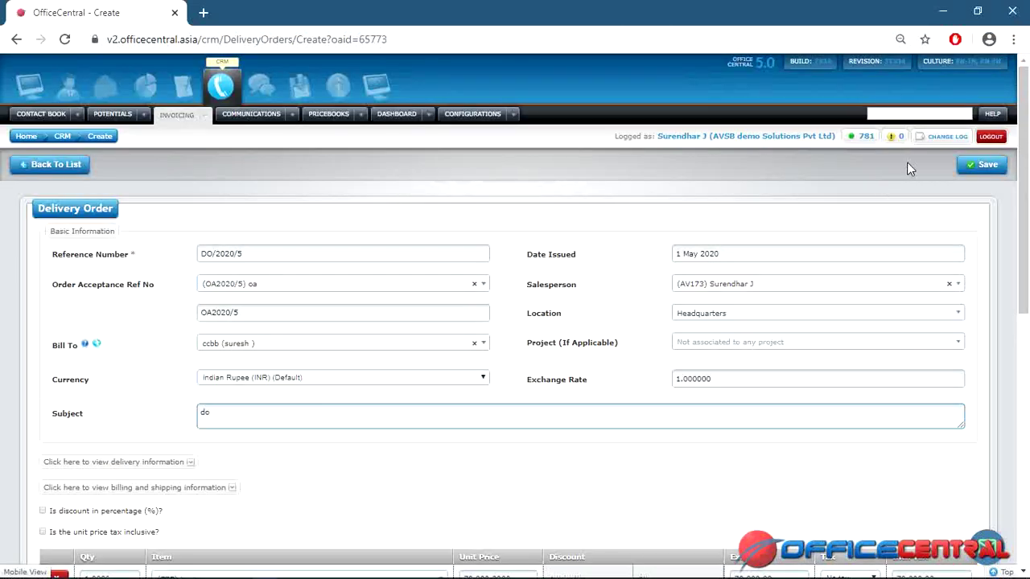
pyautogui.click(978, 171)
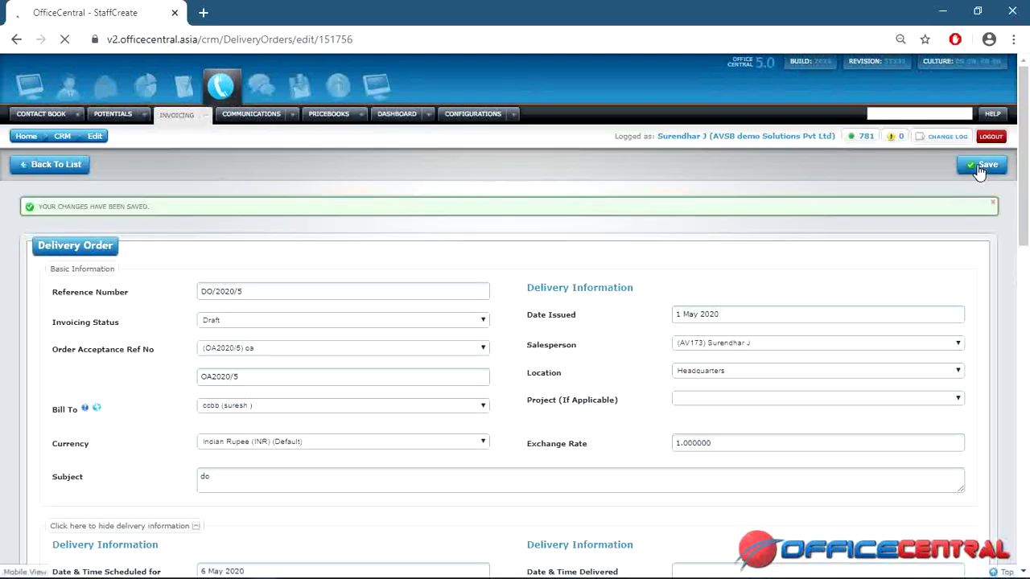
pyautogui.click(64, 165)
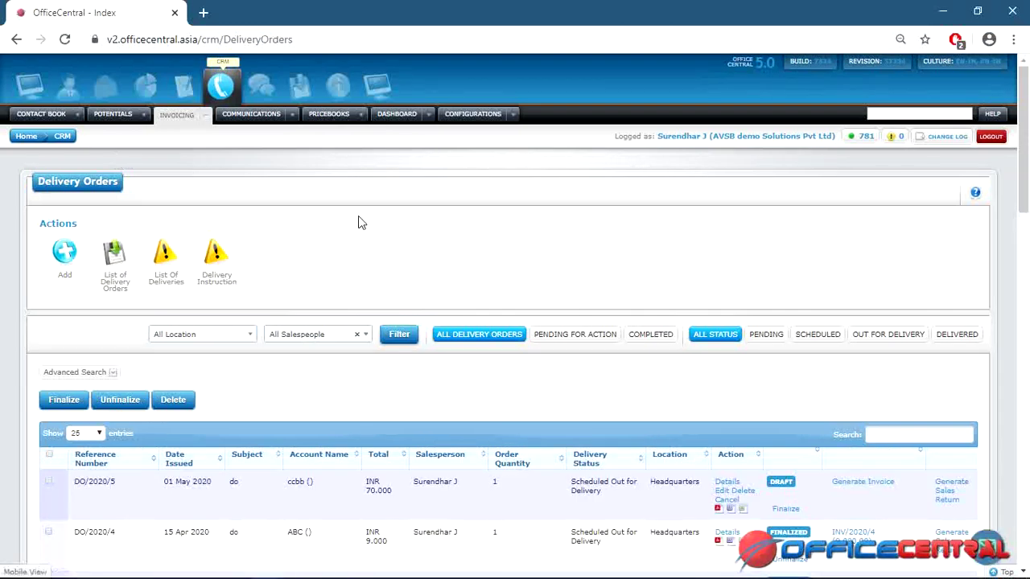
# Finalize DO/2020/5 with OK confirmation, then generate invoice INV/2020/5 from it.
pyautogui.moveTo(1024, 103); pyautogui.dragTo(1027, 183)
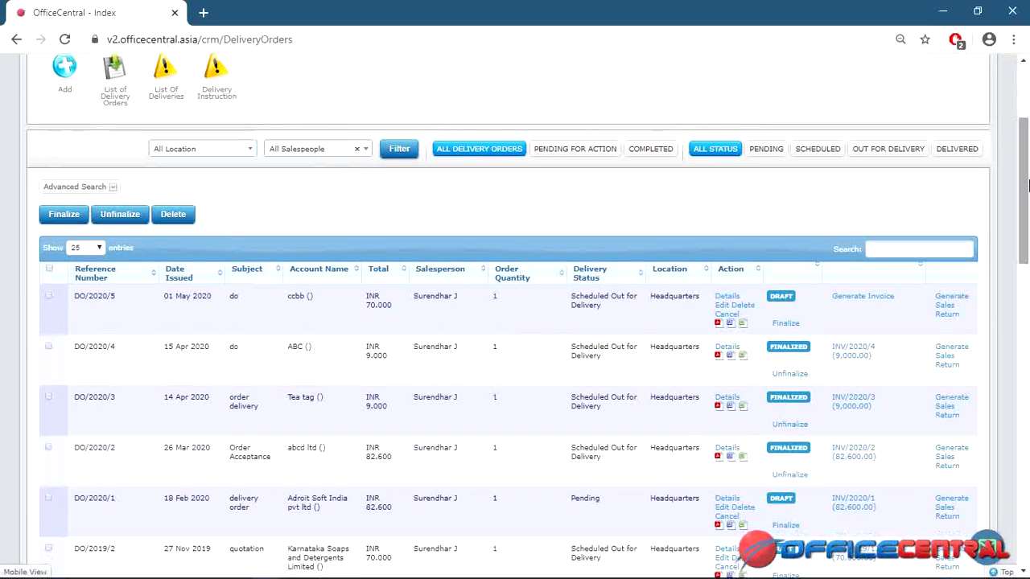
pyautogui.click(785, 323)
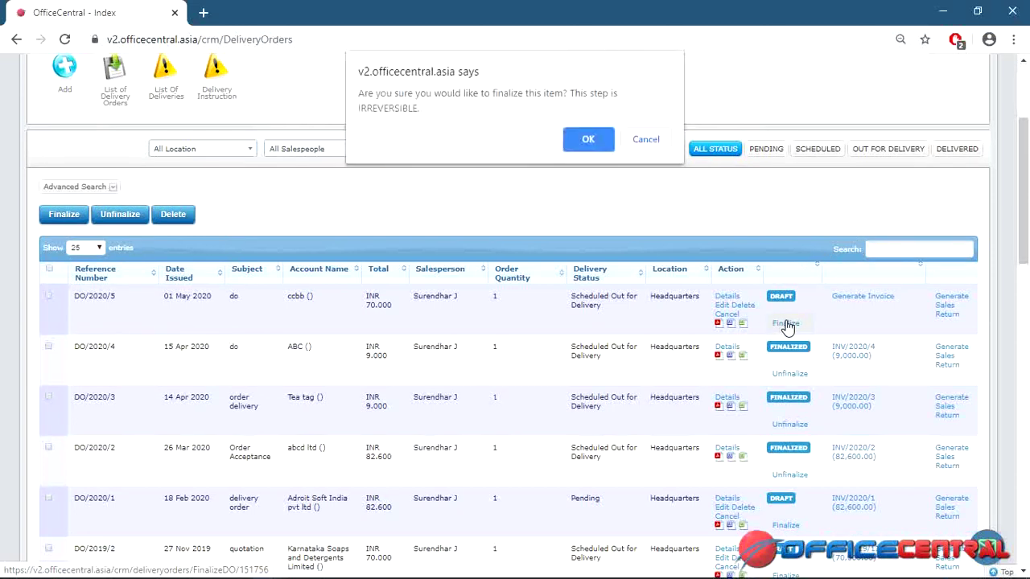
pyautogui.click(586, 145)
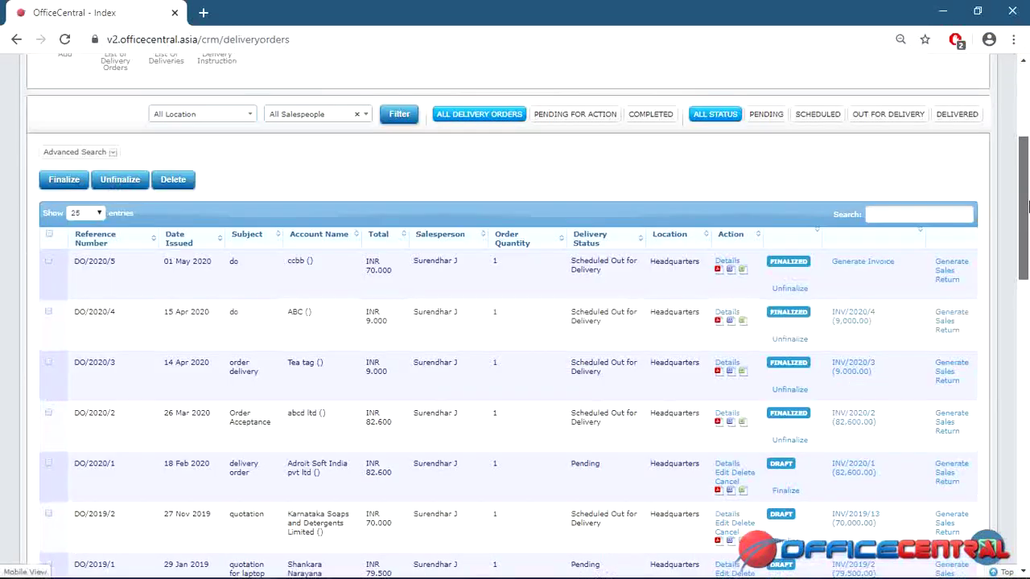
pyautogui.scroll(-5, 882, 115)
pyautogui.click(883, 111)
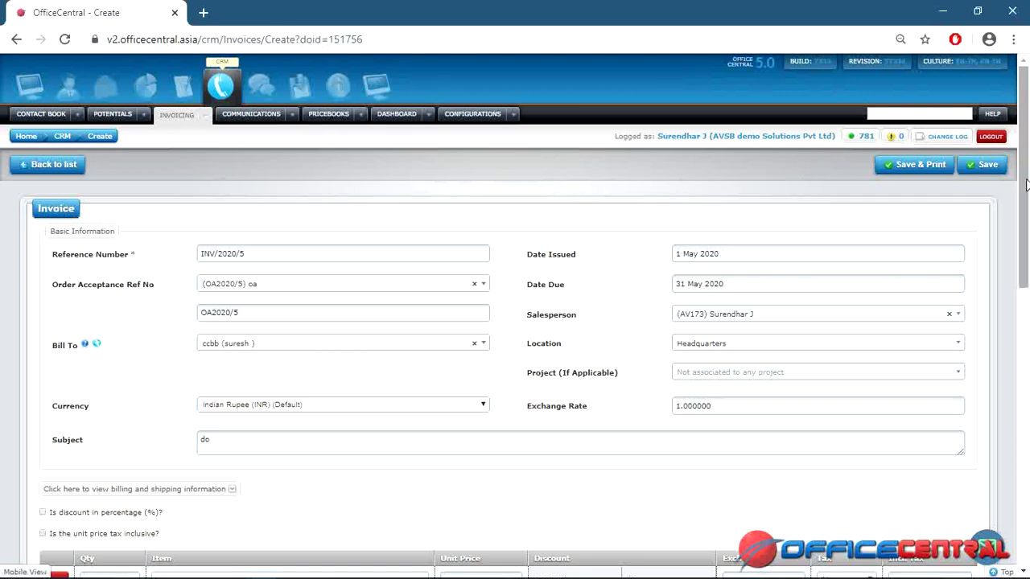
# Change the subject to 'invoice', Save & Print INV/2020/5, and cancel the print preview.
pyautogui.scroll(-2, 568, 160)
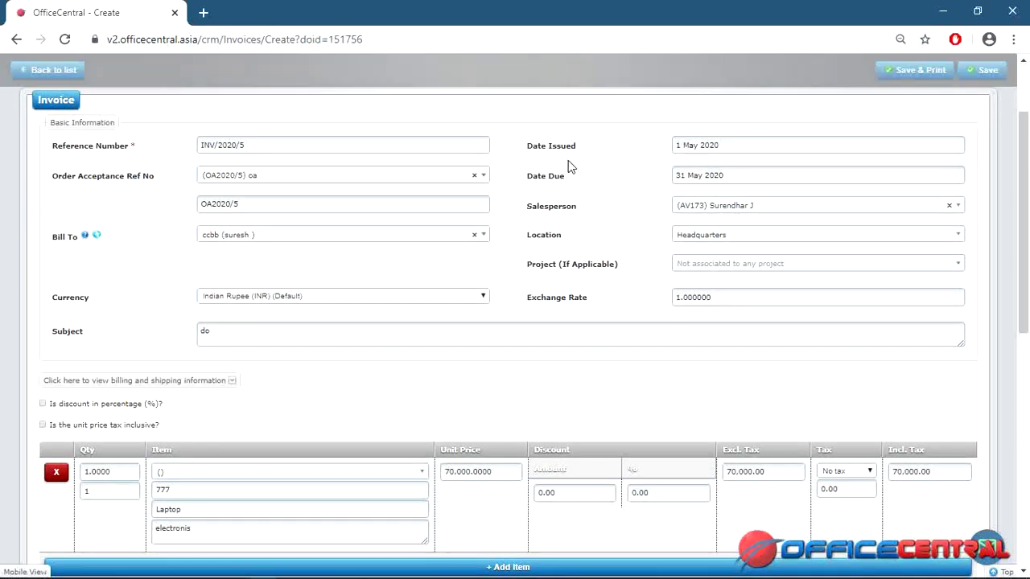
pyautogui.click(250, 328)
pyautogui.press('BackSpace')
pyautogui.press('BackSpace')
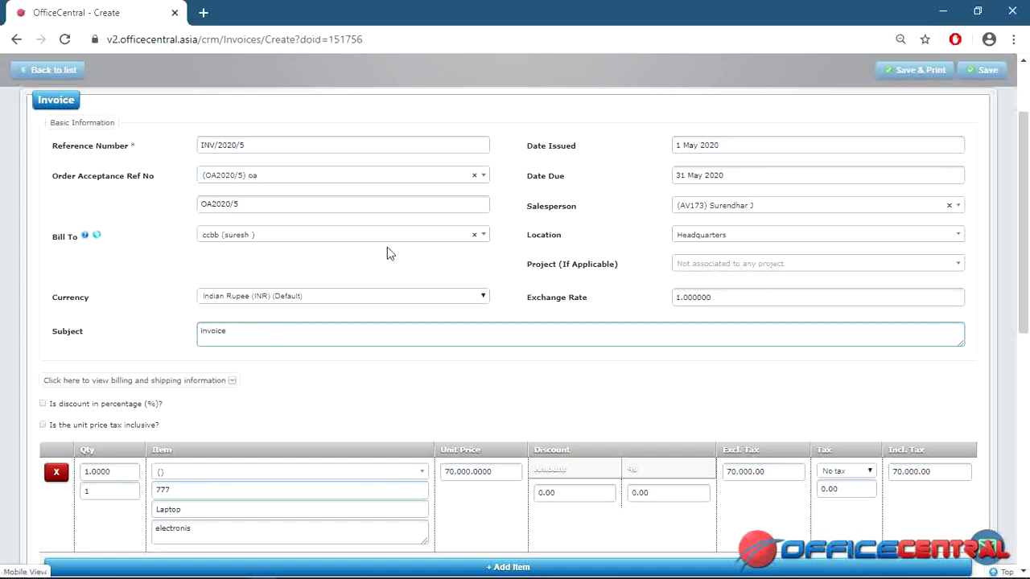
pyautogui.scroll(2, 1028, 259)
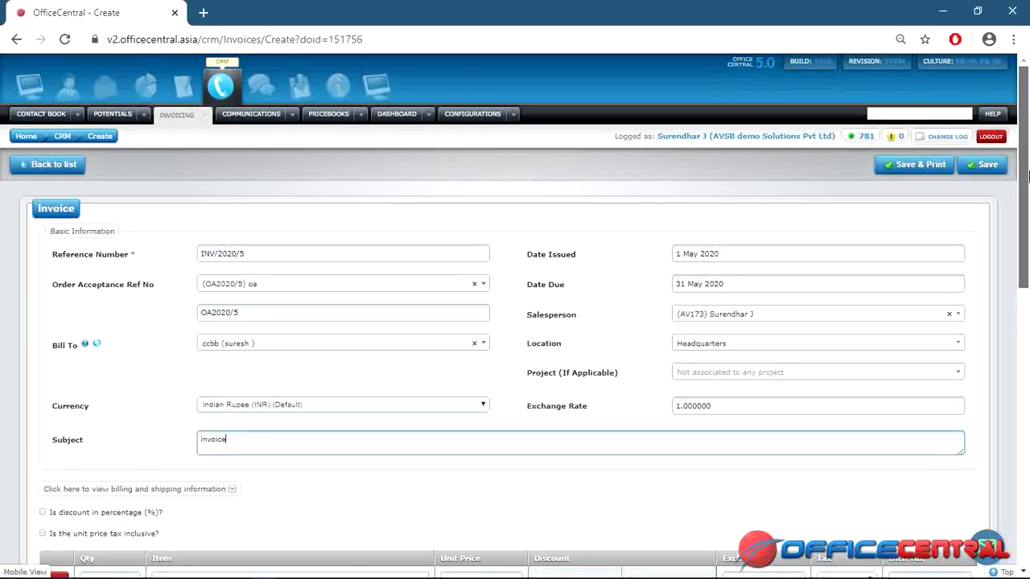
pyautogui.click(921, 165)
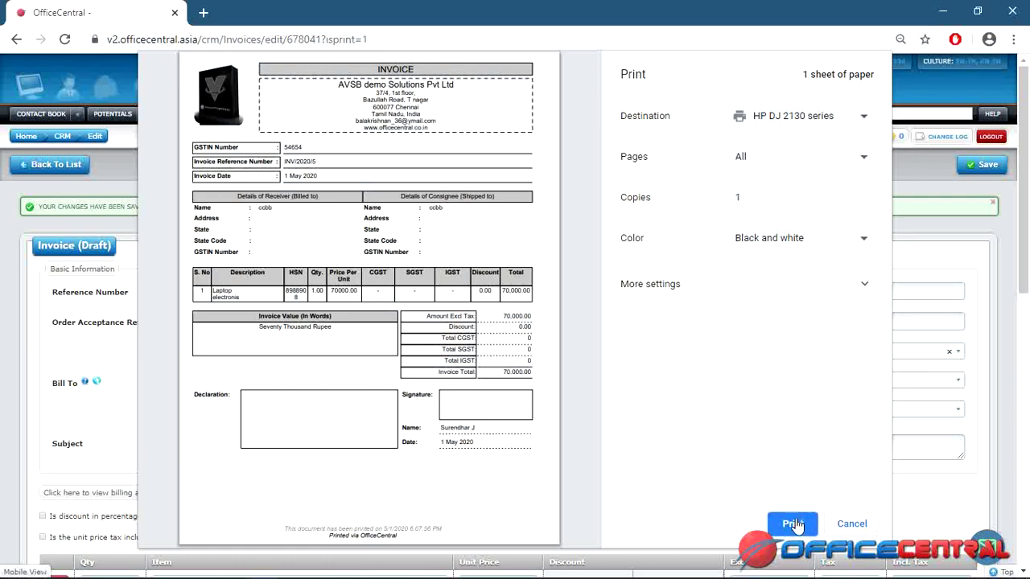
pyautogui.click(849, 524)
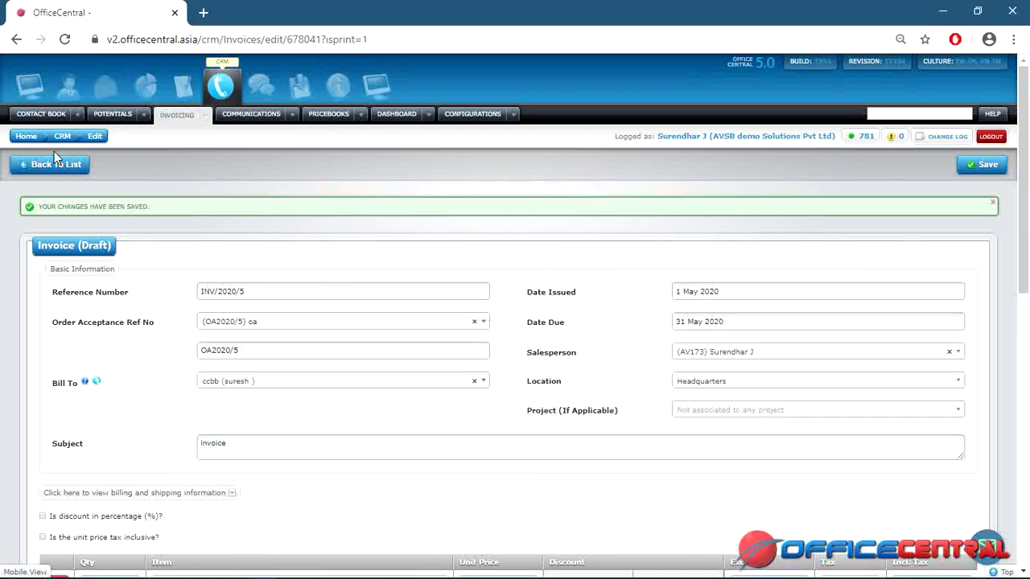
# Finalize INV/2020/5 from the invoices list and generate receipt REC/2020/5 for 70,000.00.
pyautogui.click(53, 167)
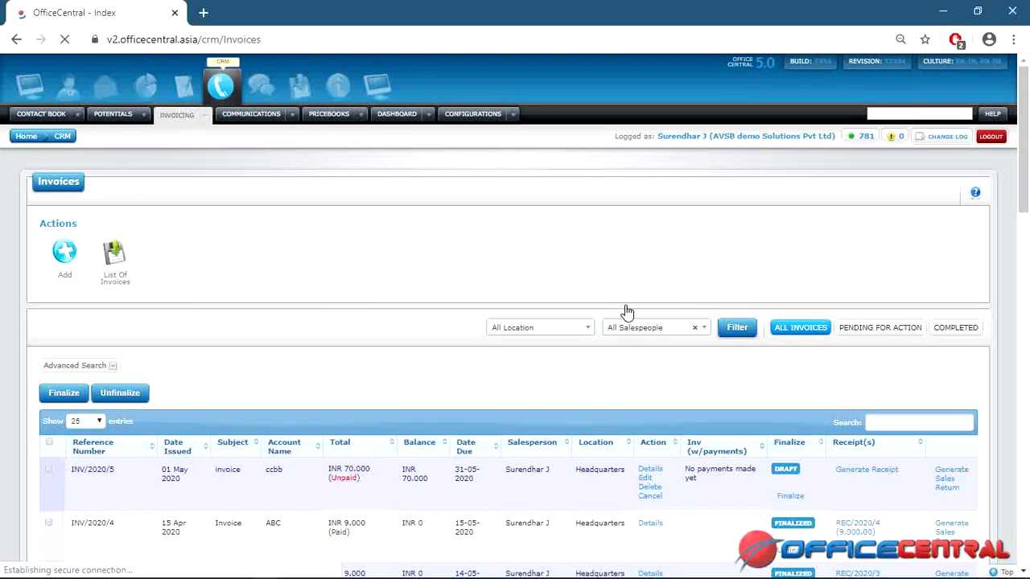
pyautogui.click(802, 499)
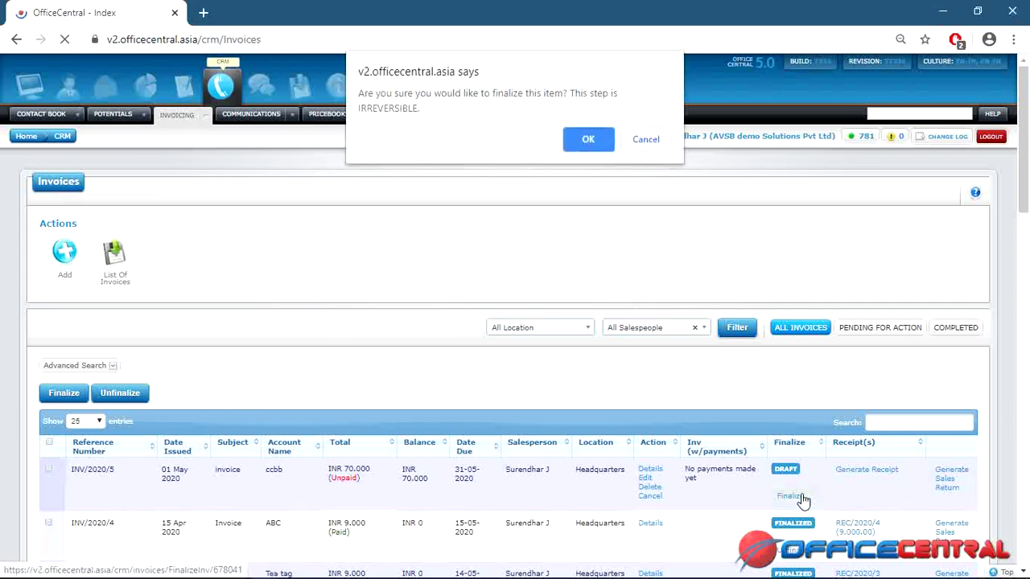
pyautogui.click(587, 140)
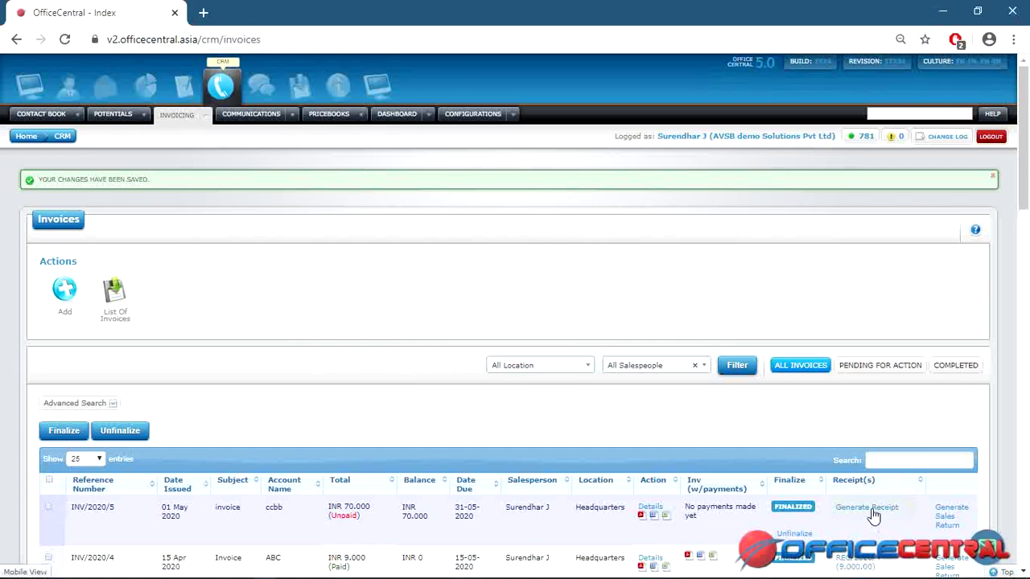
pyautogui.click(872, 509)
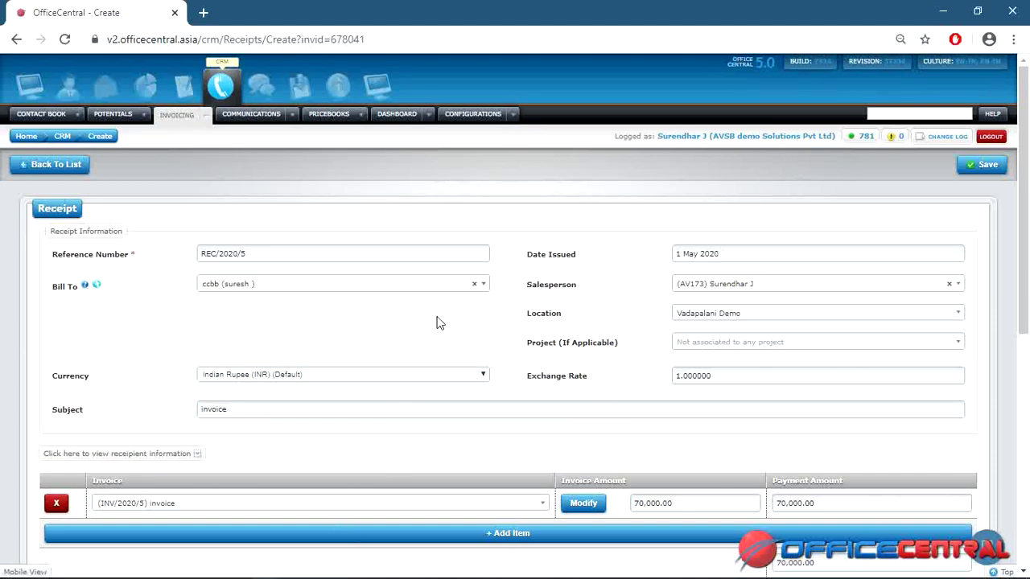
# Set the receipt subject to 'rep' and keep CASH as payment method.
pyautogui.click(438, 411)
pyautogui.press('BackSpace')
pyautogui.press('BackSpace')
pyautogui.press('BackSpace')
pyautogui.press('BackSpace')
pyautogui.press('BackSpace')
pyautogui.press('BackSpace')
pyautogui.press('BackSpace')
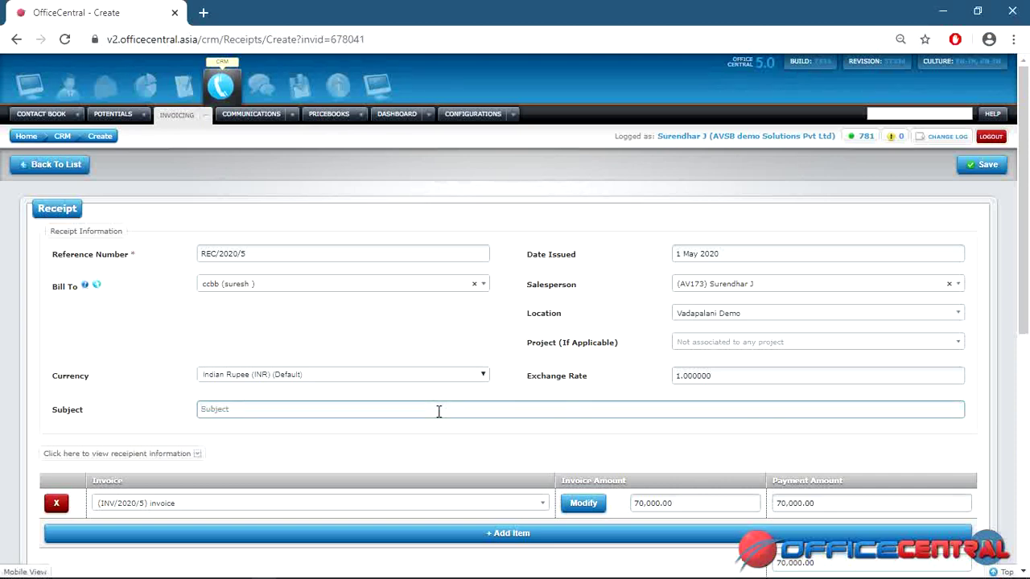
pyautogui.write('repr')
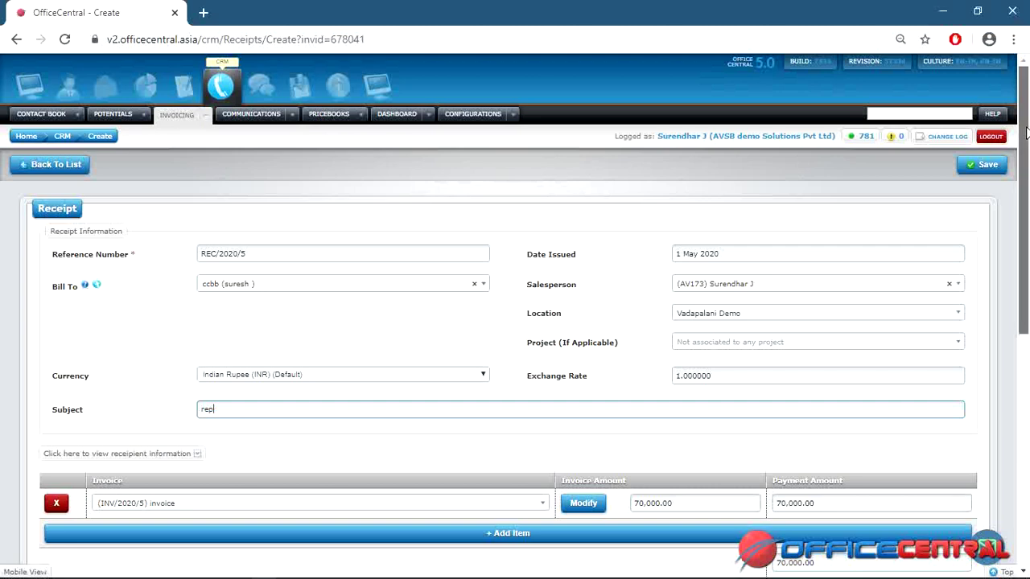
pyautogui.scroll(-2, 1027, 241)
pyautogui.scroll(-2, 371, 441)
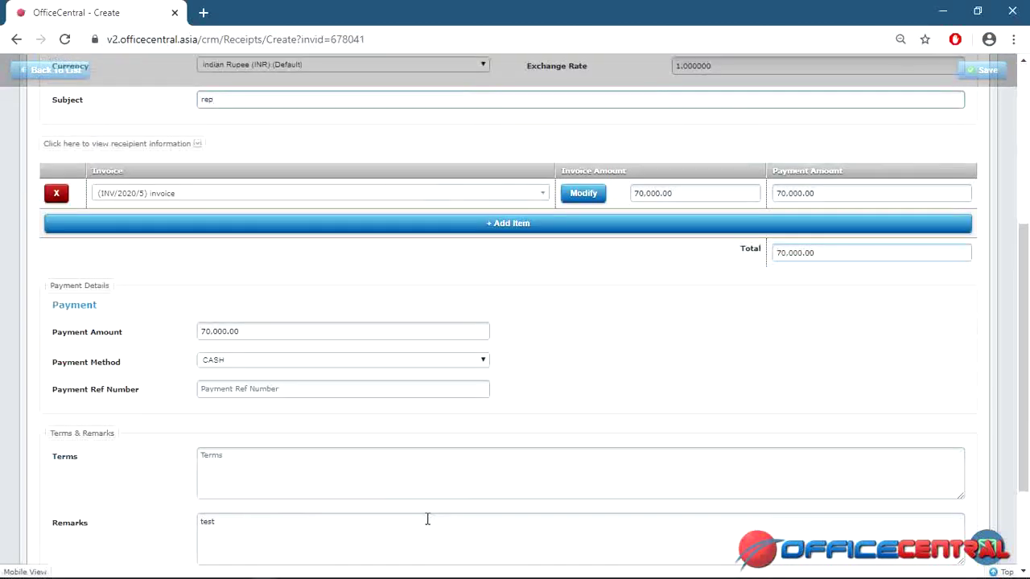
pyautogui.click(426, 364)
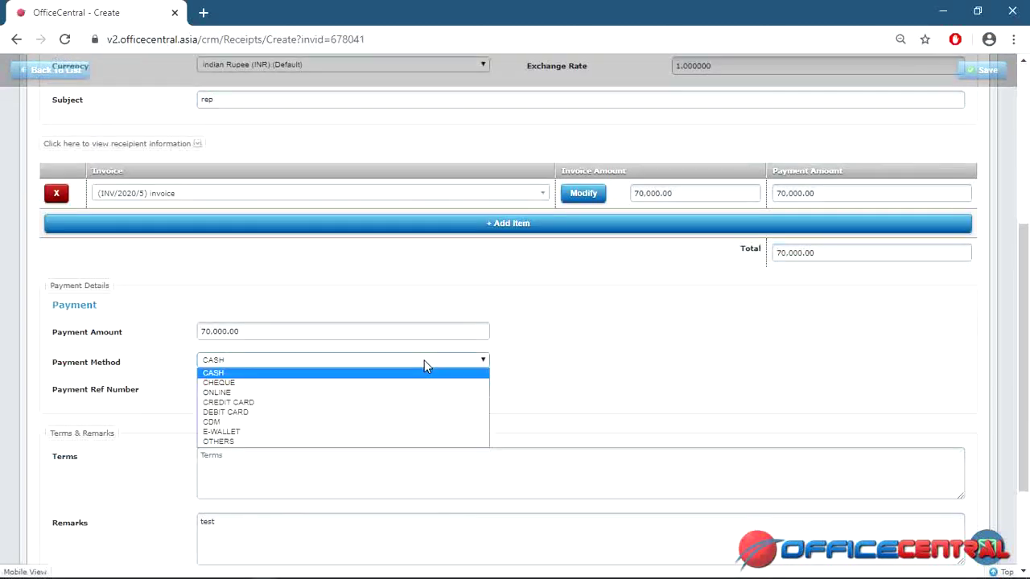
pyautogui.click(424, 360)
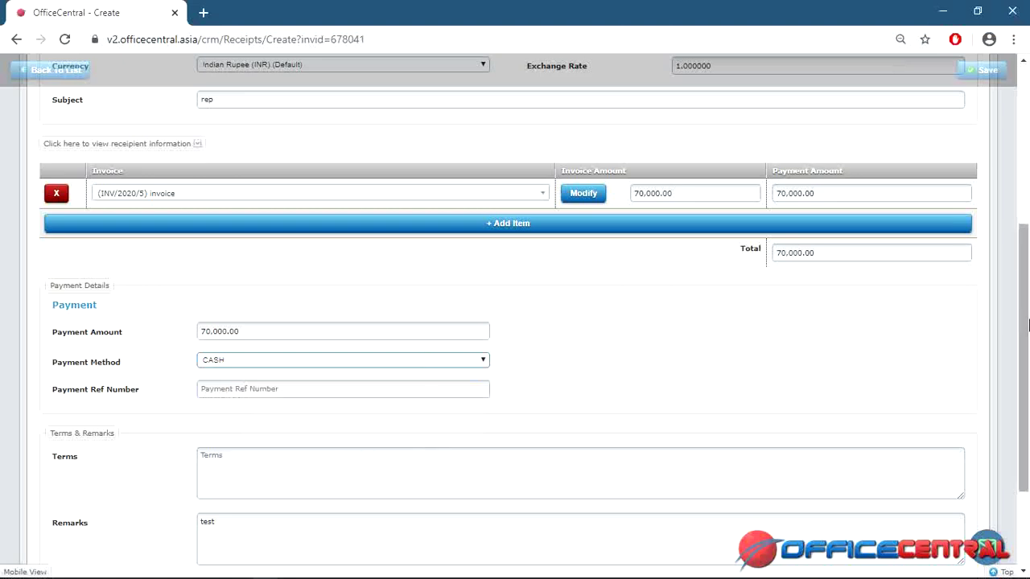
# Save receipt REC/2020/5 and return to the Receipts list.
pyautogui.moveTo(1025, 274); pyautogui.dragTo(1027, 118)
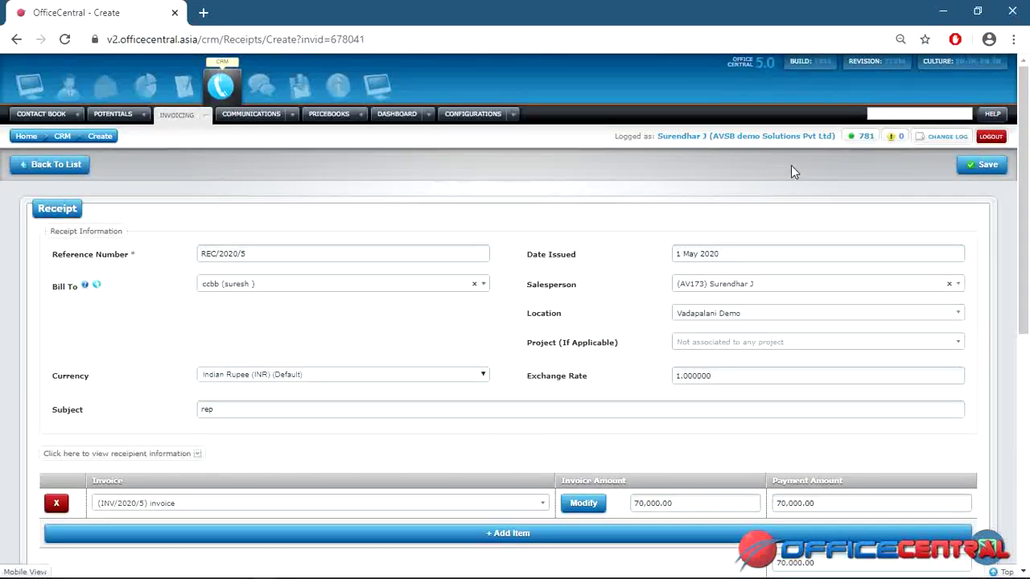
pyautogui.click(983, 164)
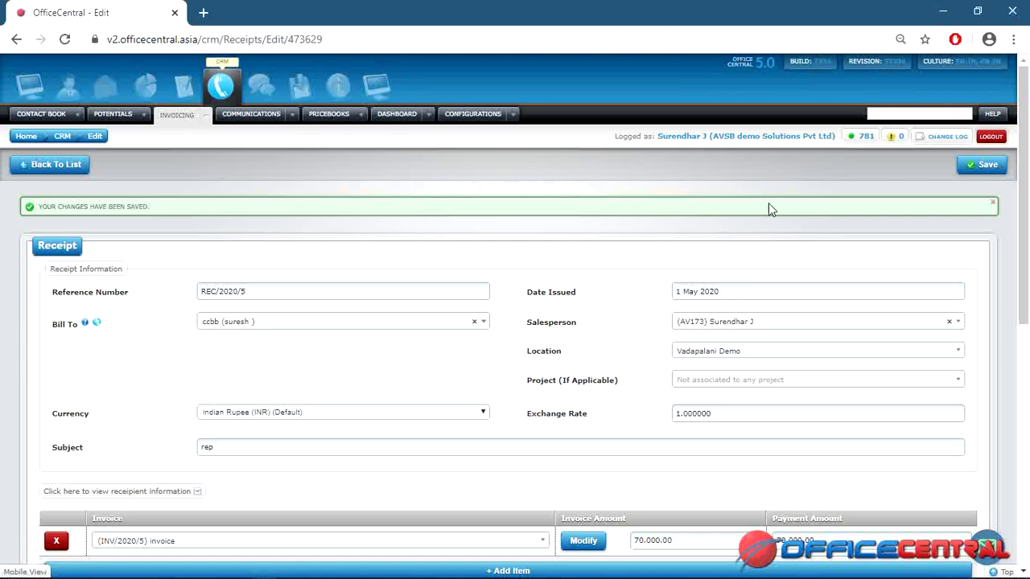
pyautogui.click(32, 167)
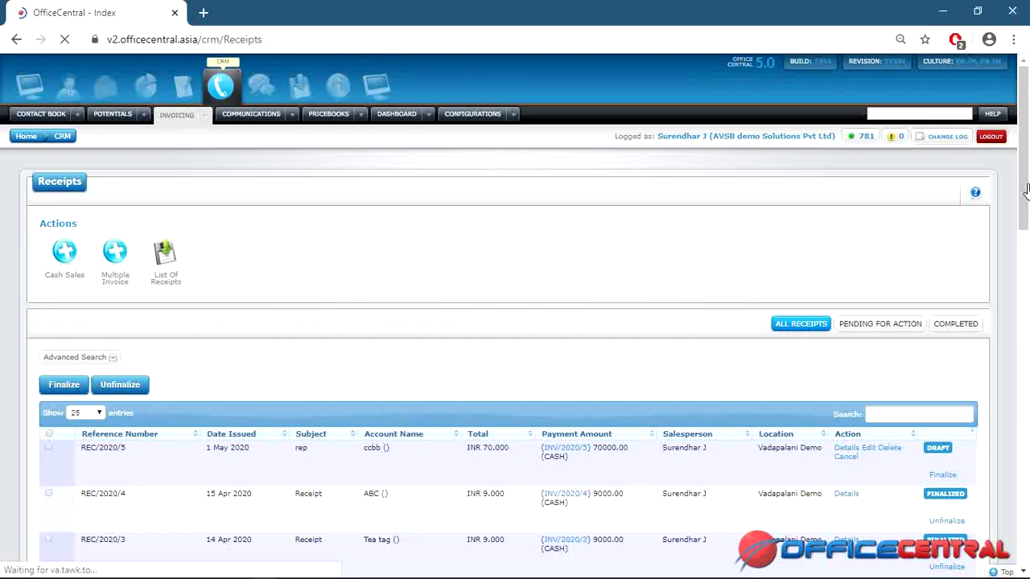
pyautogui.scroll(-2, 1026, 205)
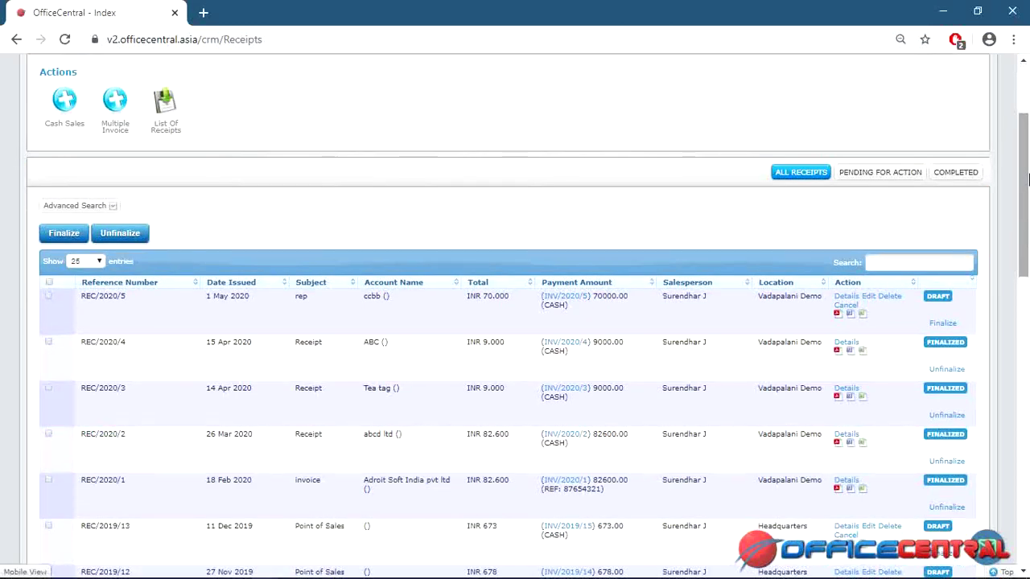
pyautogui.scroll(-3, 1028, 217)
pyautogui.moveTo(1028, 246); pyautogui.dragTo(1027, 129)
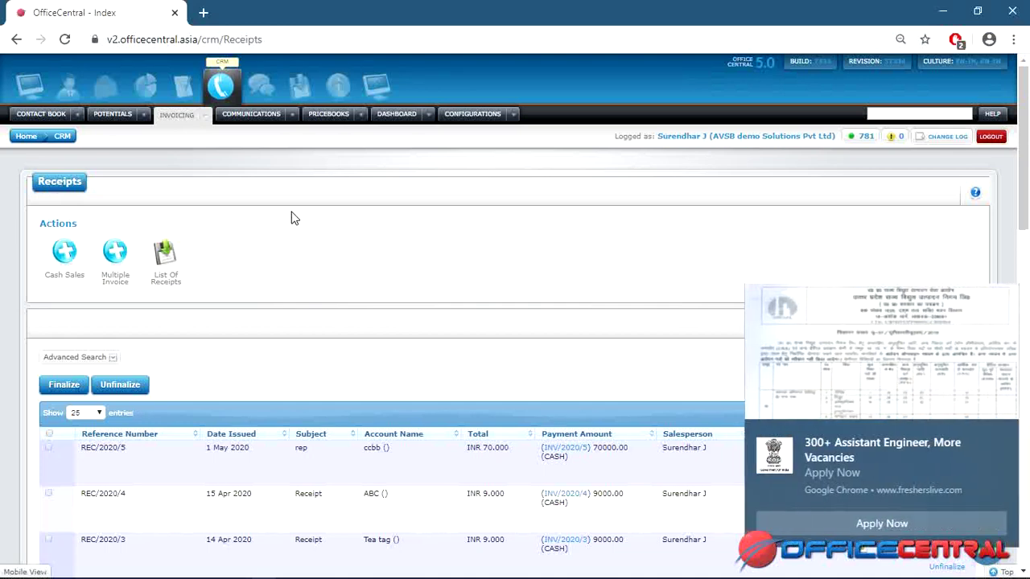
pyautogui.click(1002, 433)
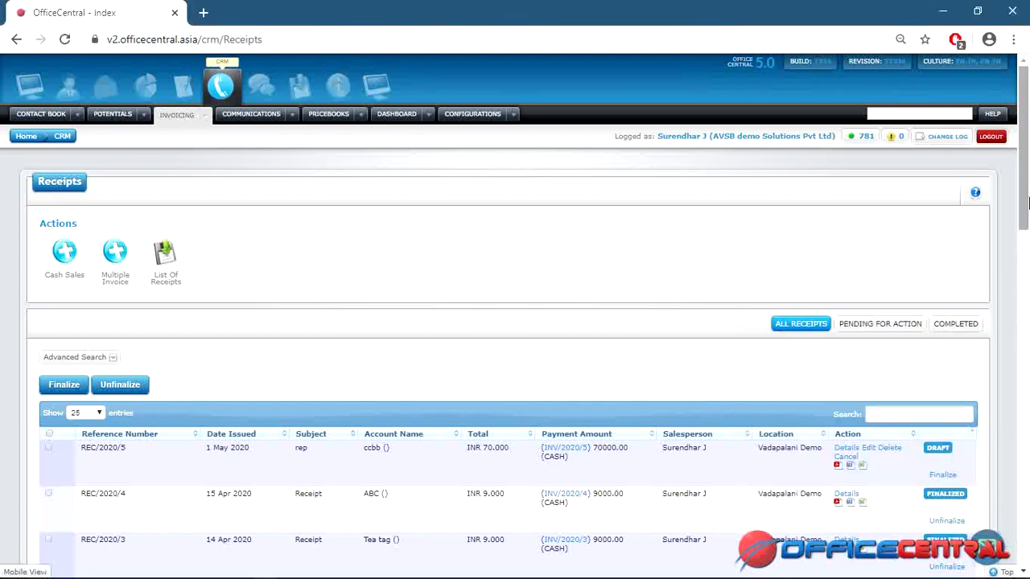